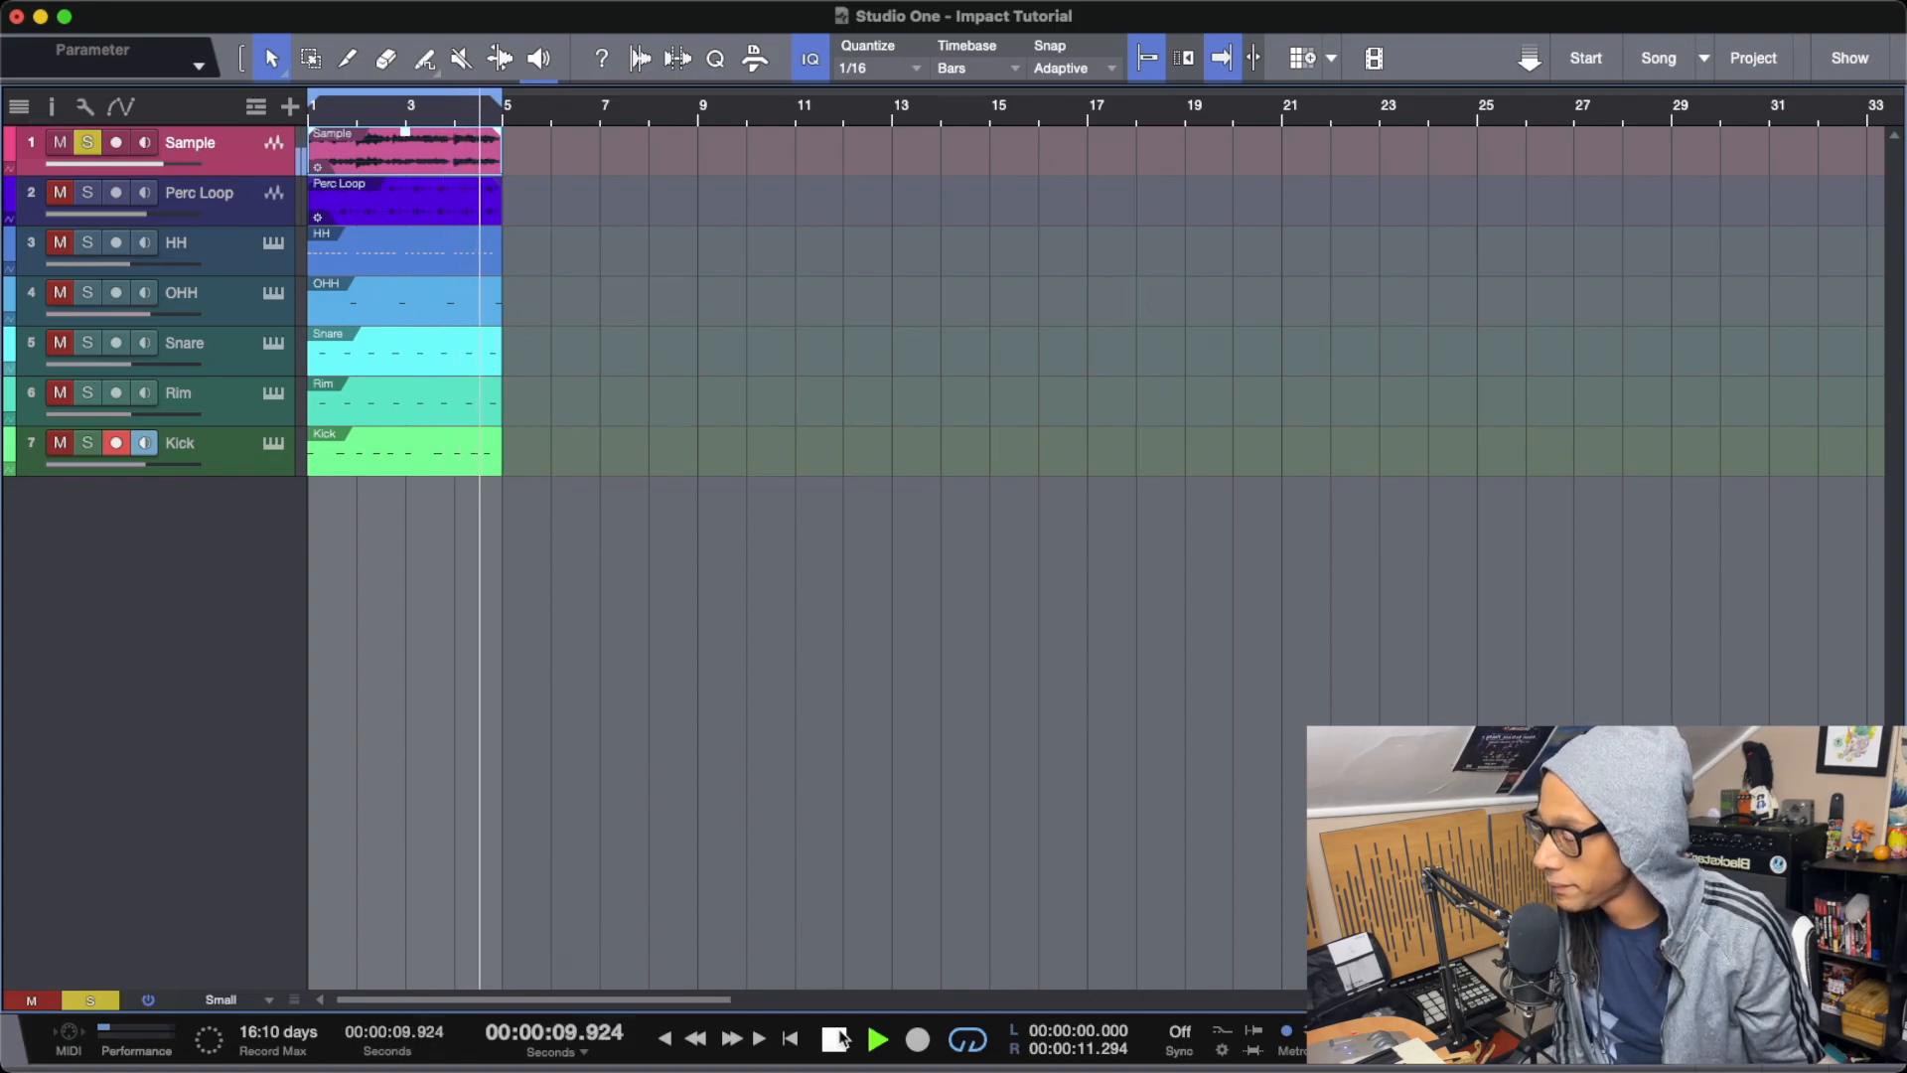
# Stop playback at the song start, take the Sample track out of solo and mute it.
pyautogui.click(836, 1038)
pyautogui.click(836, 1038)
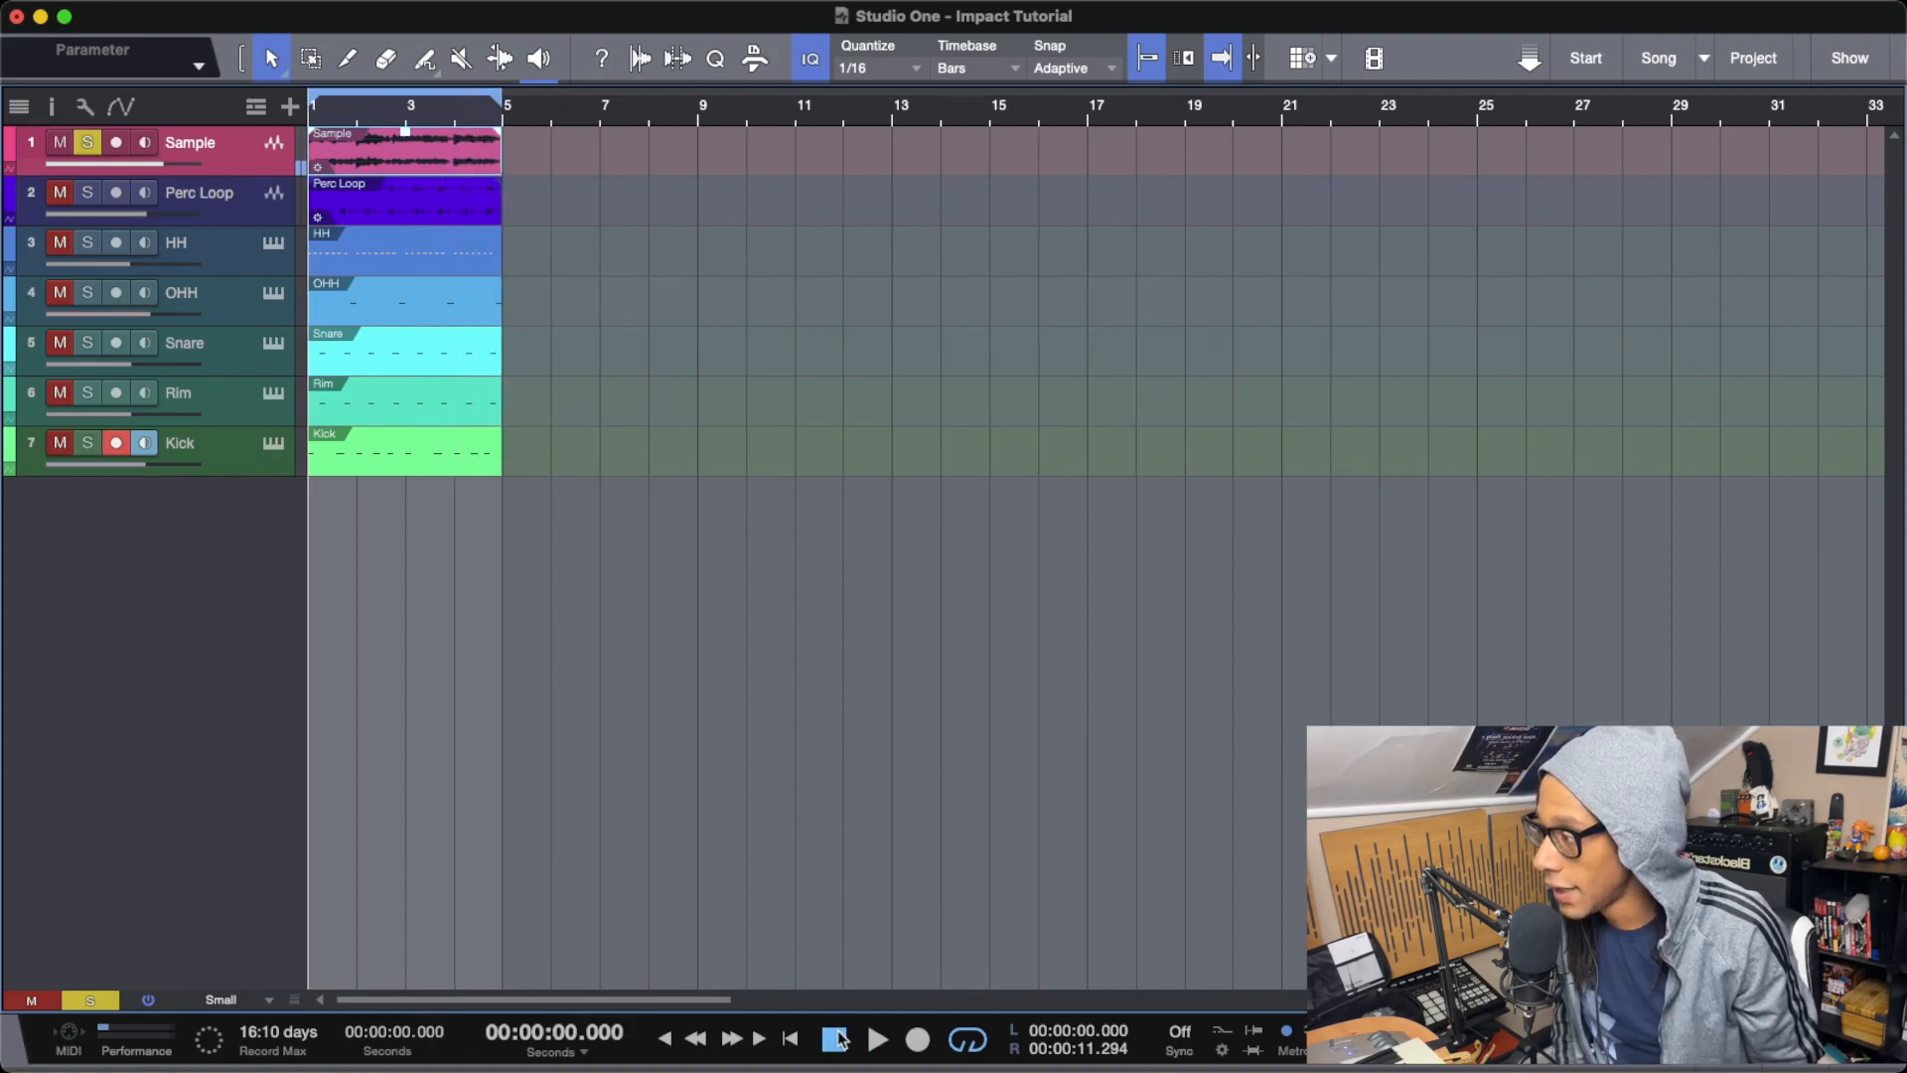
pyautogui.click(99, 145)
pyautogui.click(60, 143)
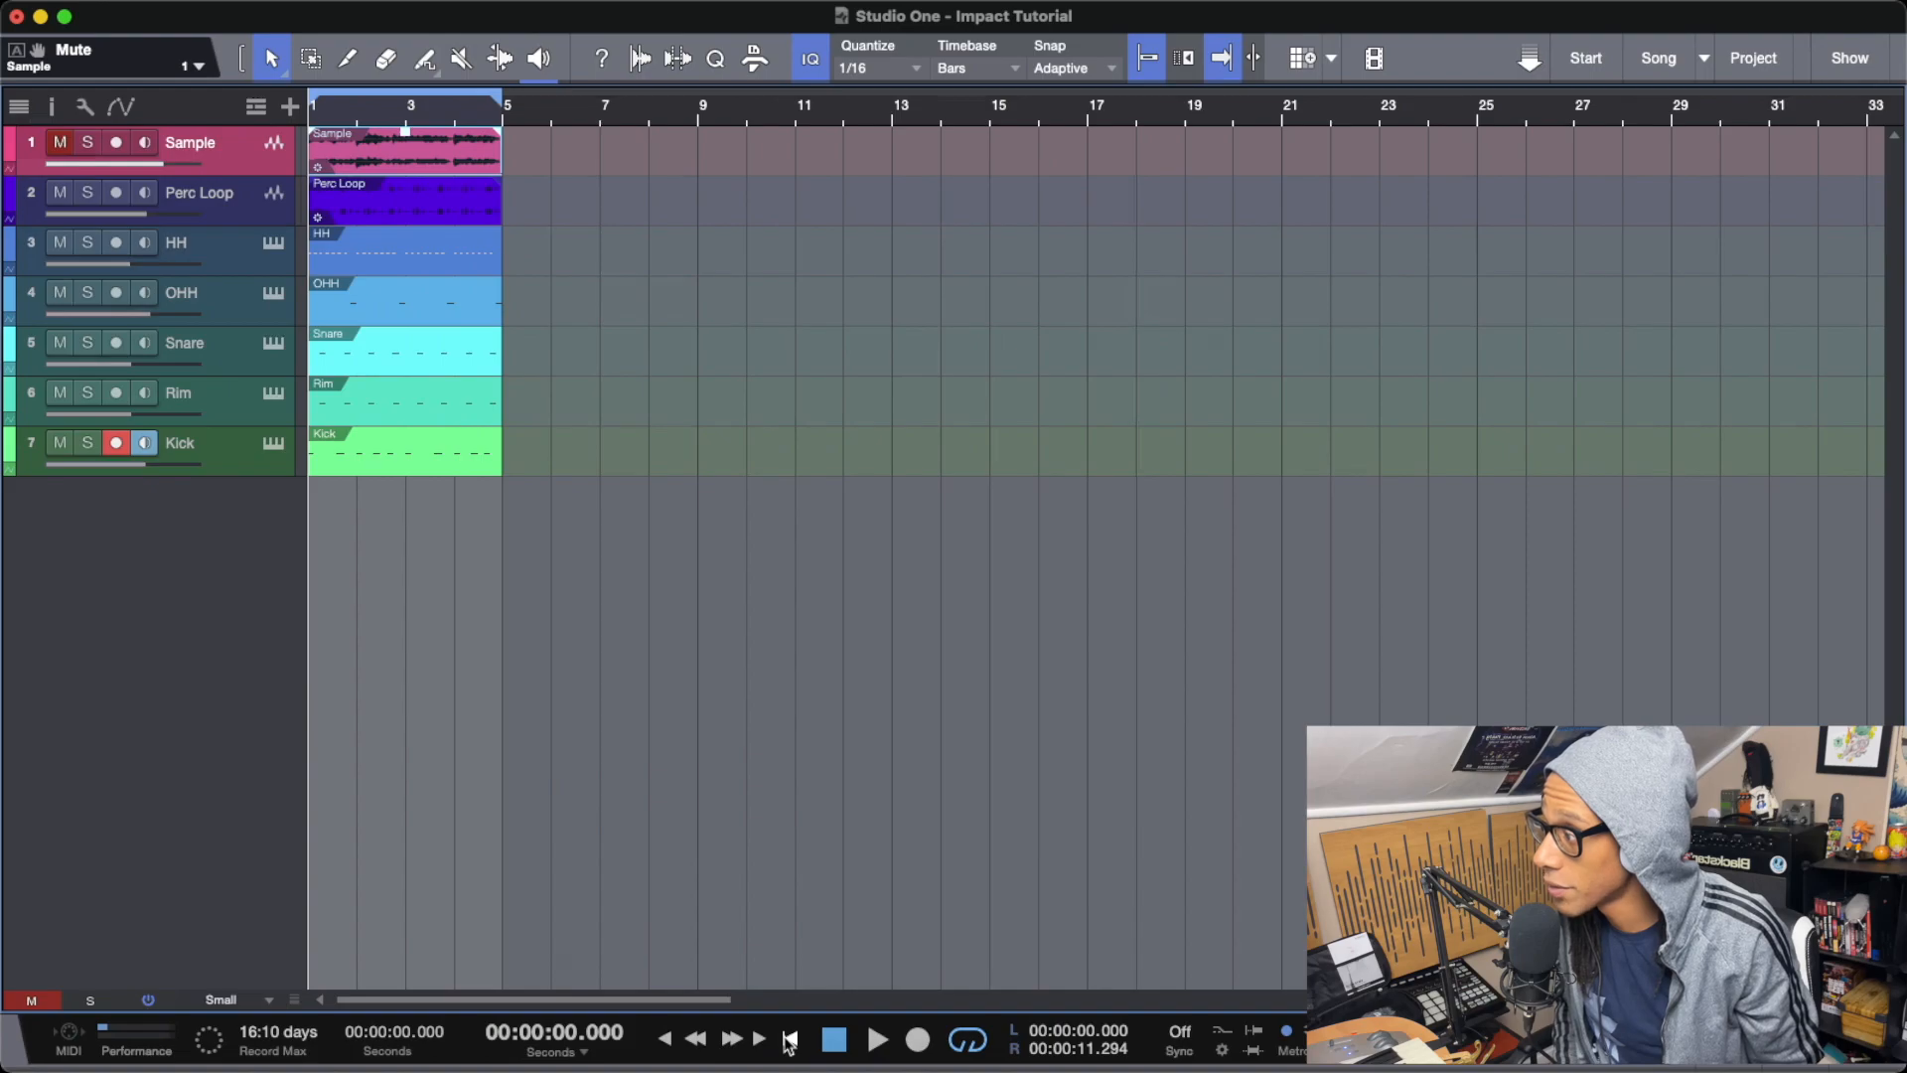
# Play the drum and percussion tracks without the sample, stop playback, and unmute the Sample track.
pyautogui.press('space')
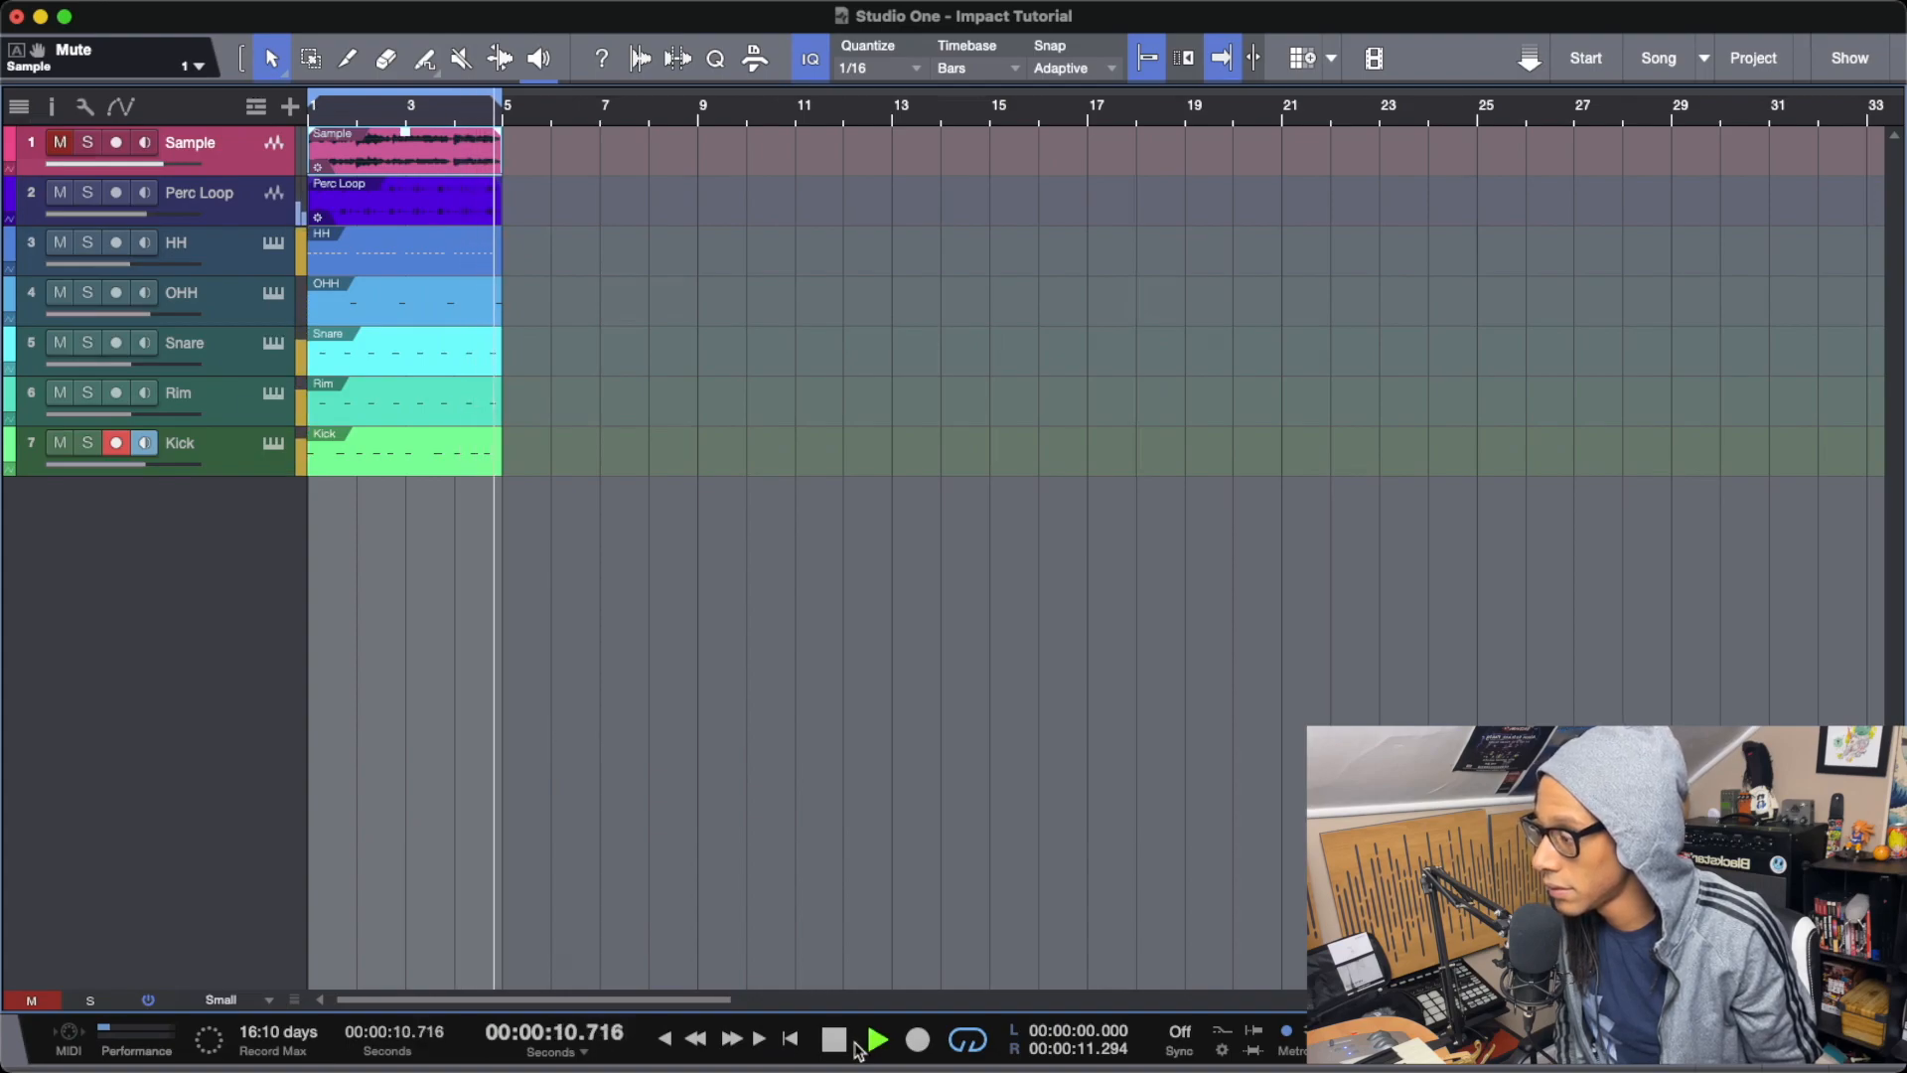
pyautogui.press('space')
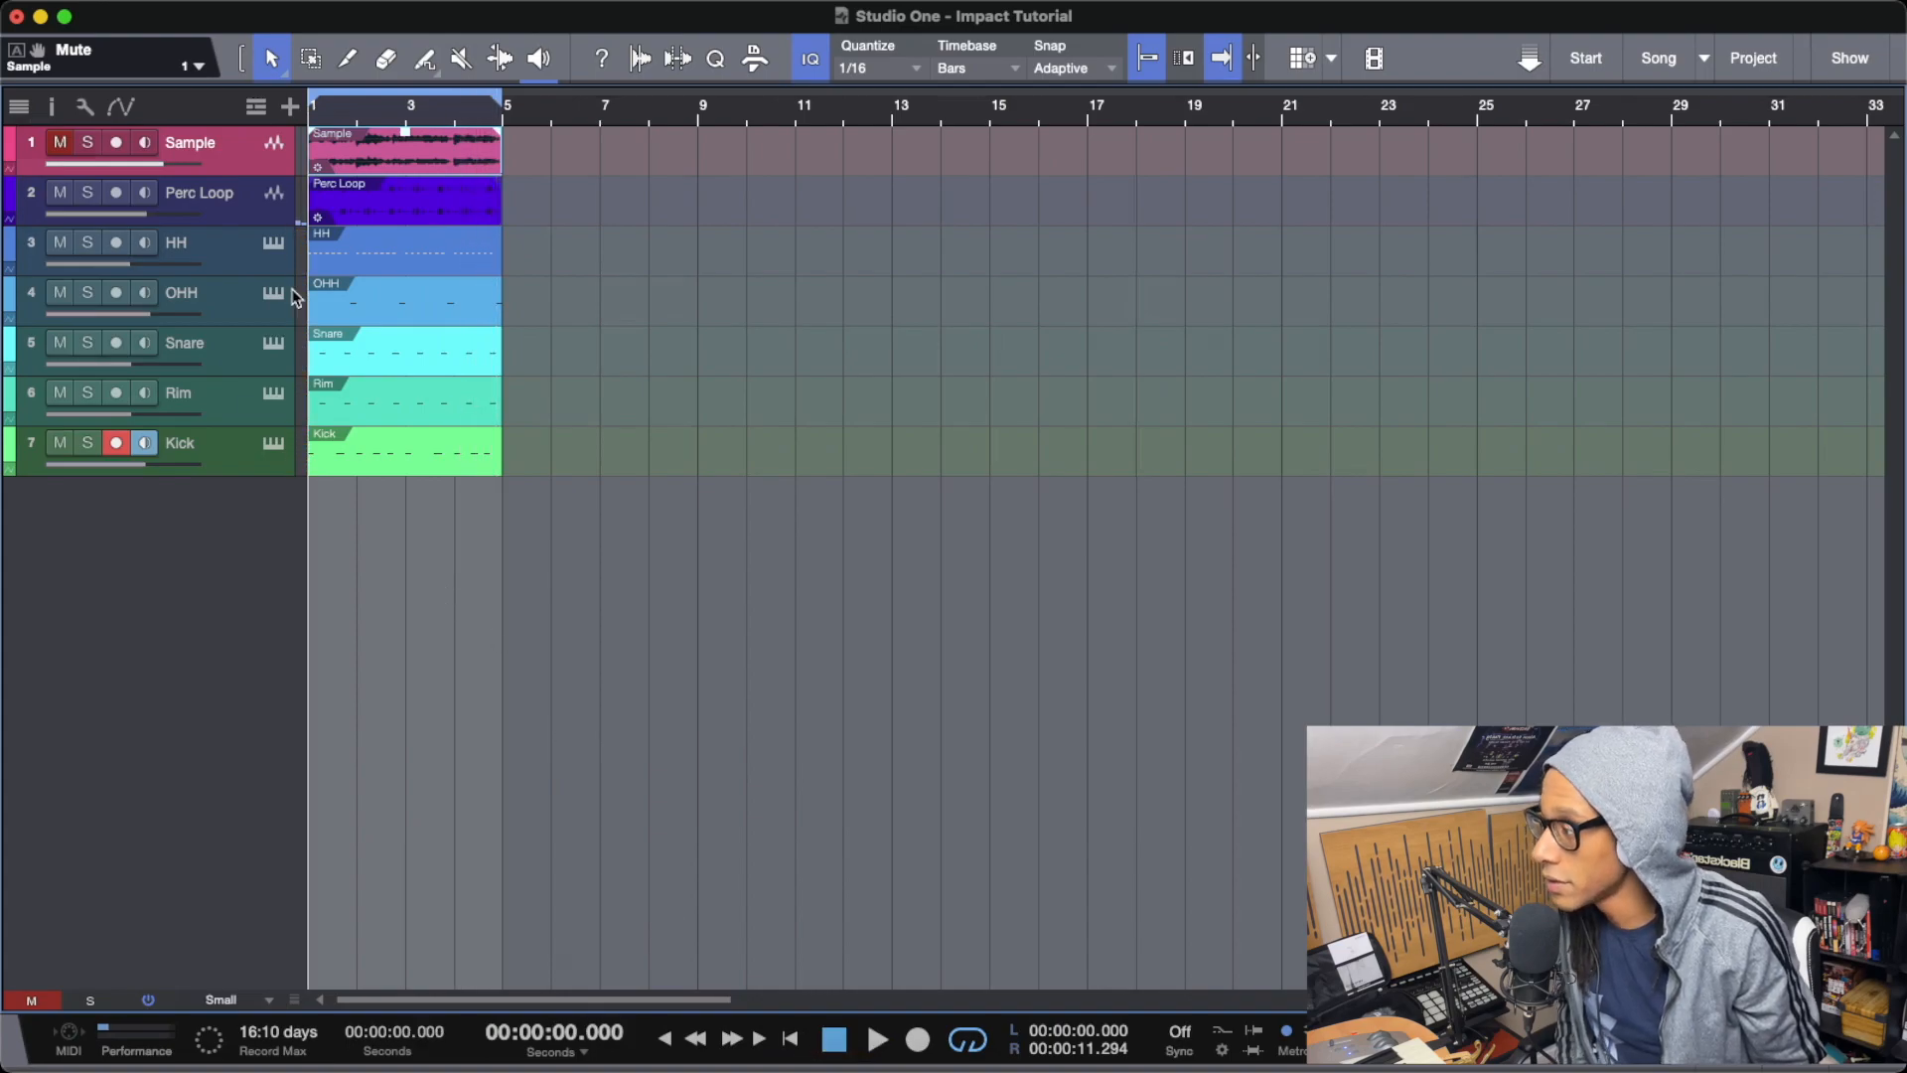
pyautogui.click(59, 143)
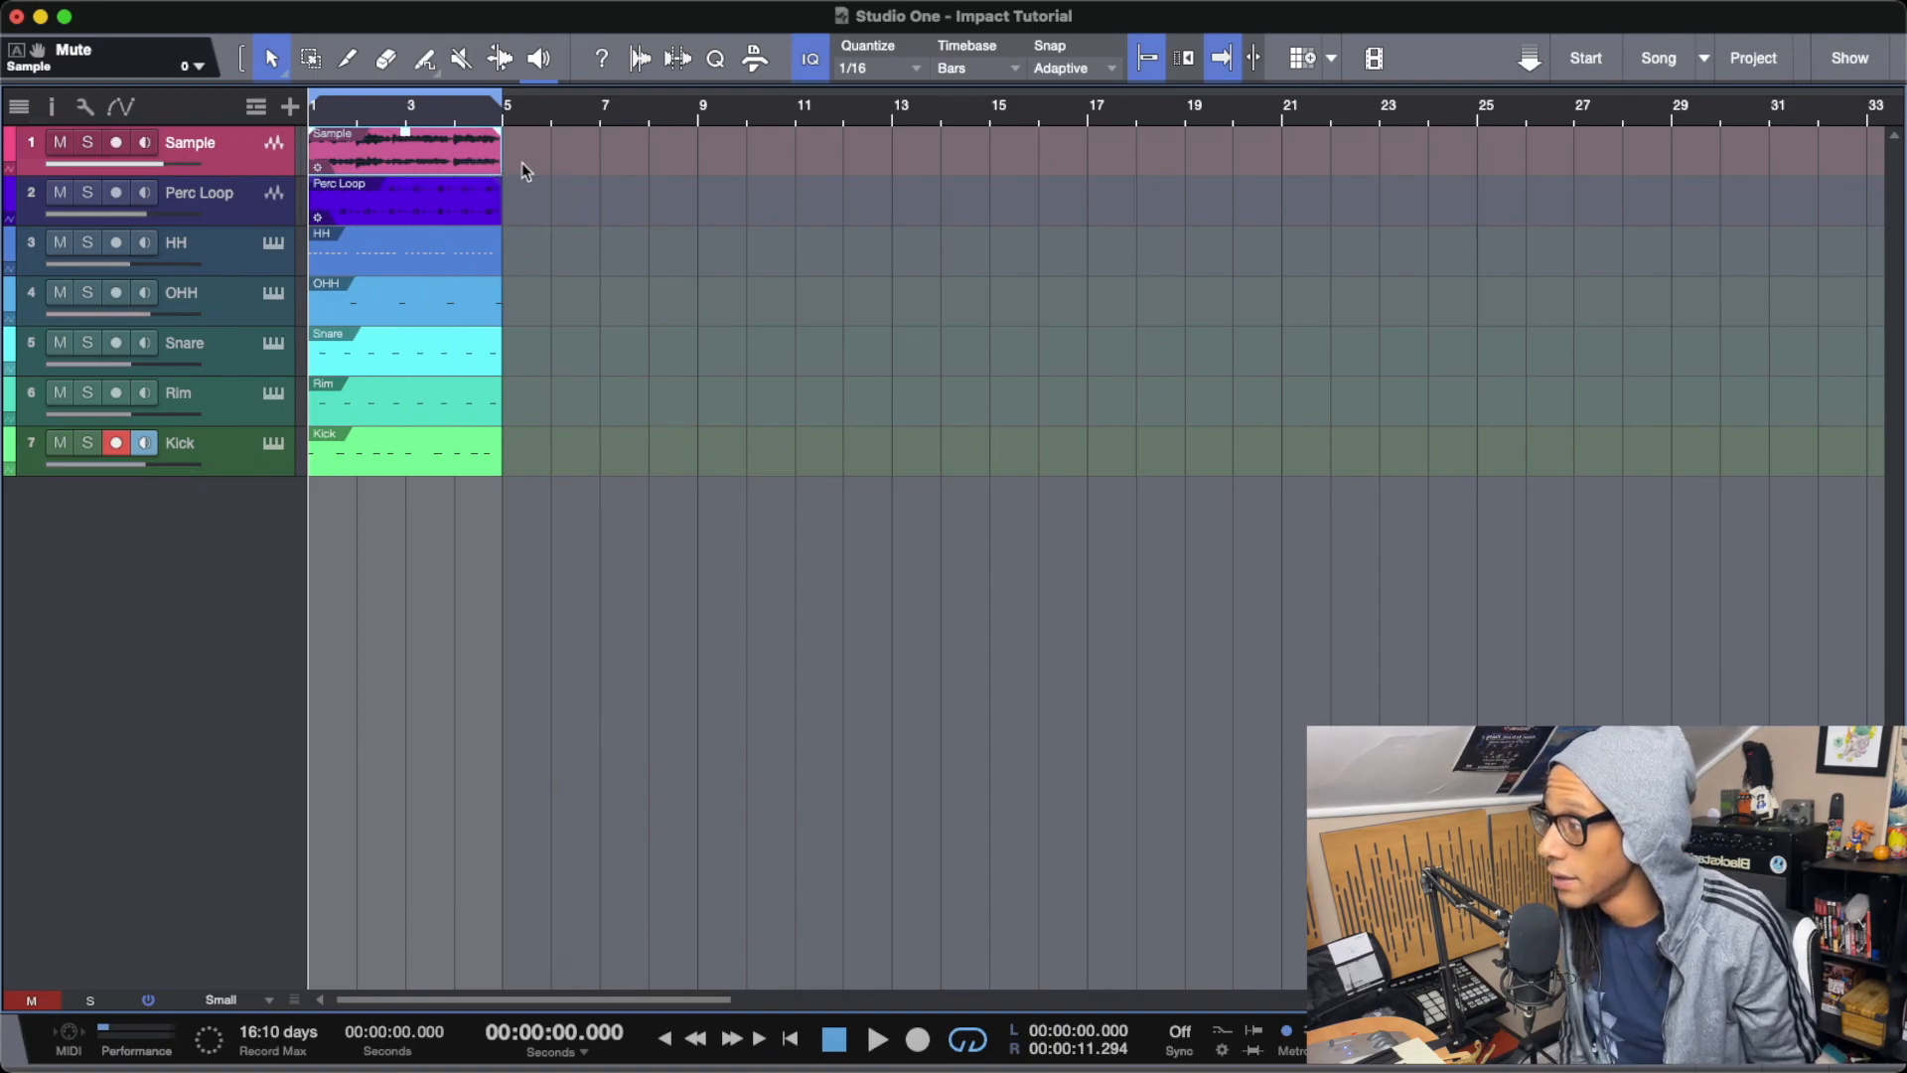
# Open the Sample event in the audio editor and set its Quantize value to 1/4.
pyautogui.moveTo(500, 169); pyautogui.dragTo(502, 168)
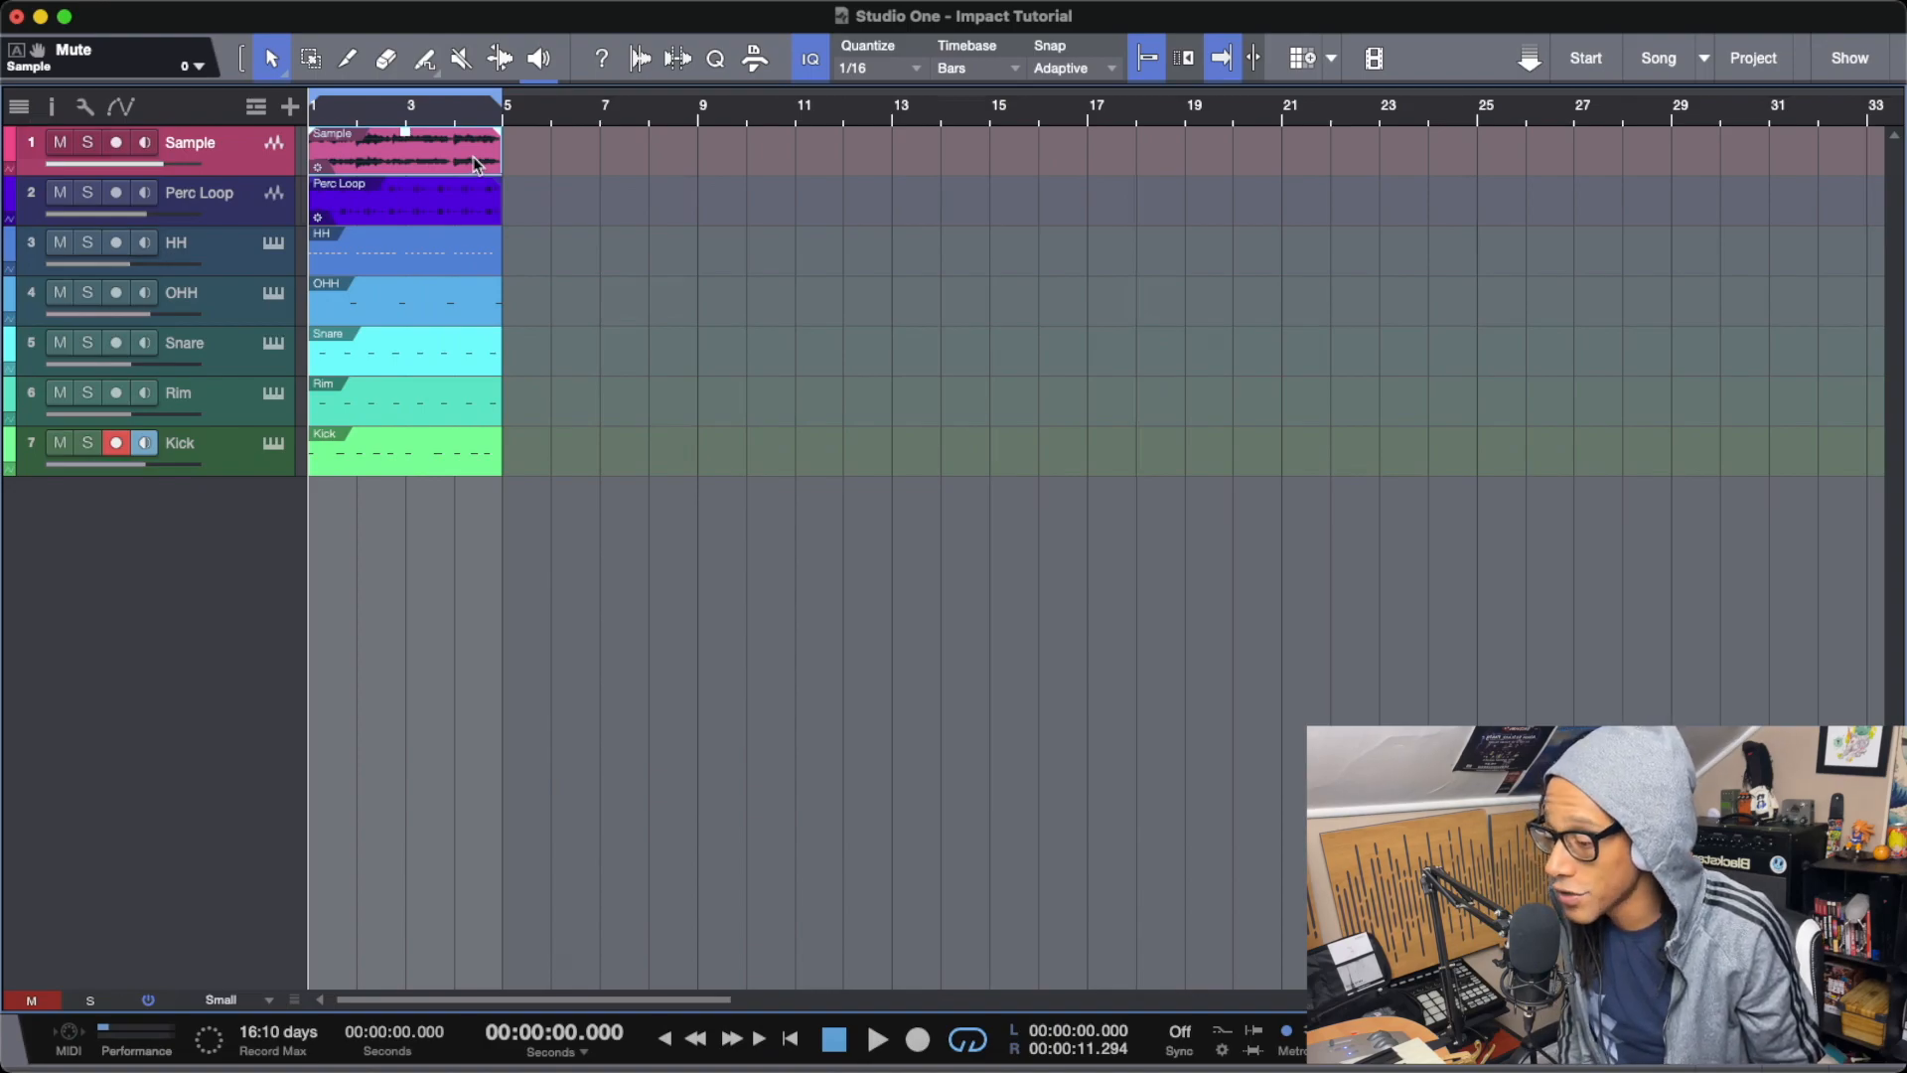
pyautogui.doubleClick(472, 157)
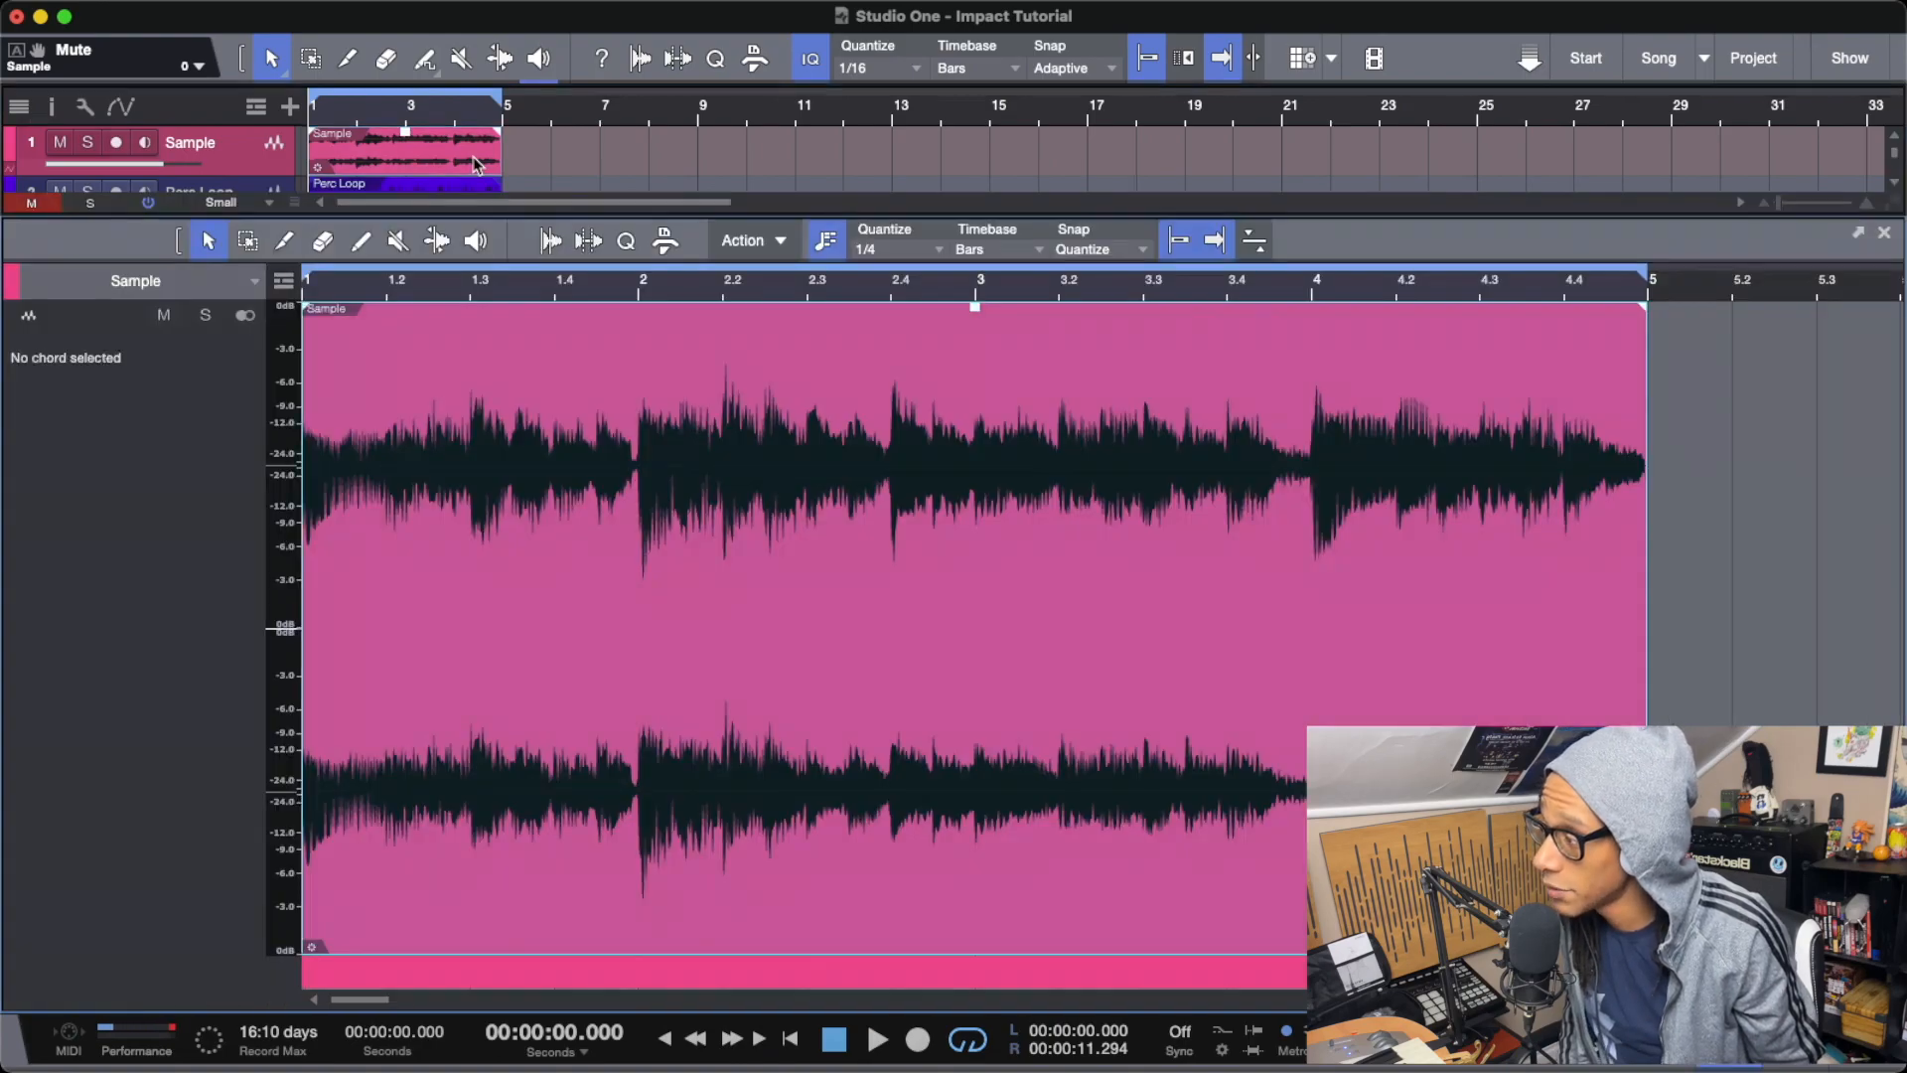
pyautogui.click(893, 253)
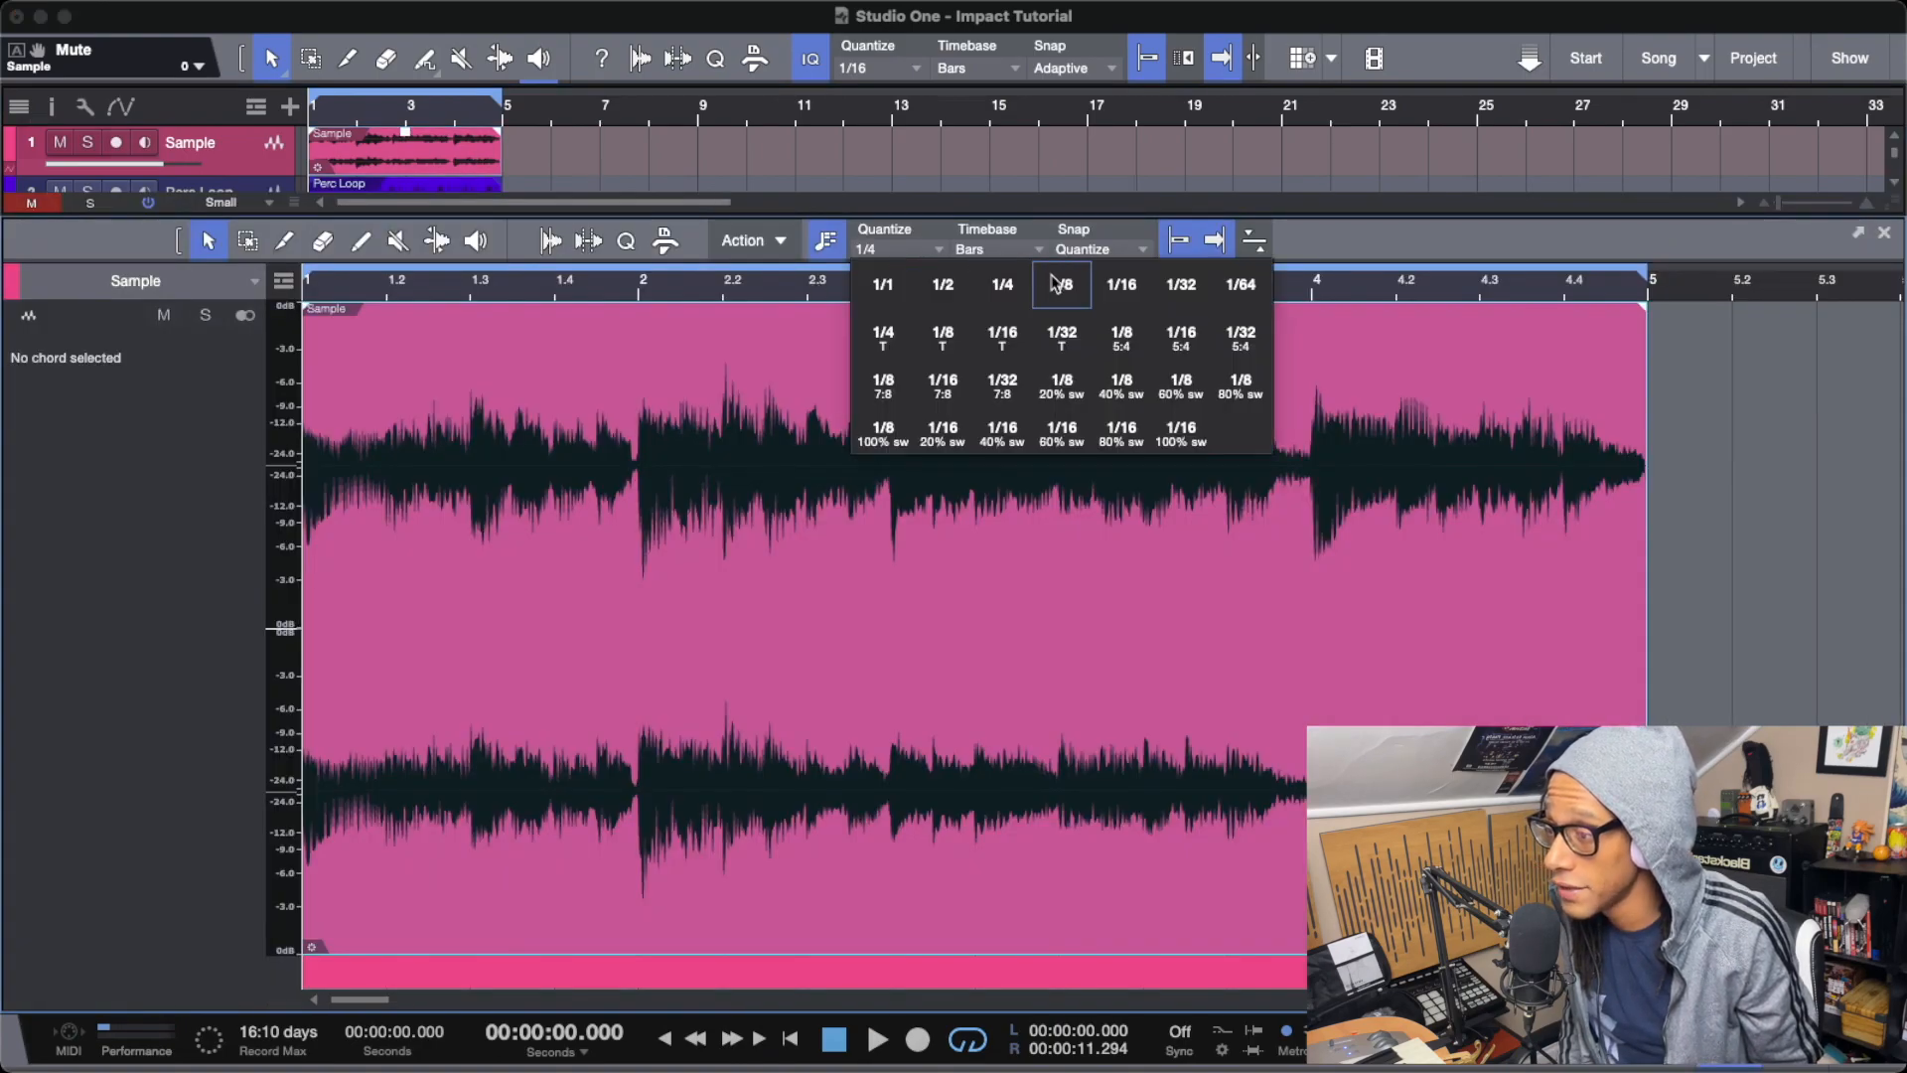
pyautogui.click(1125, 298)
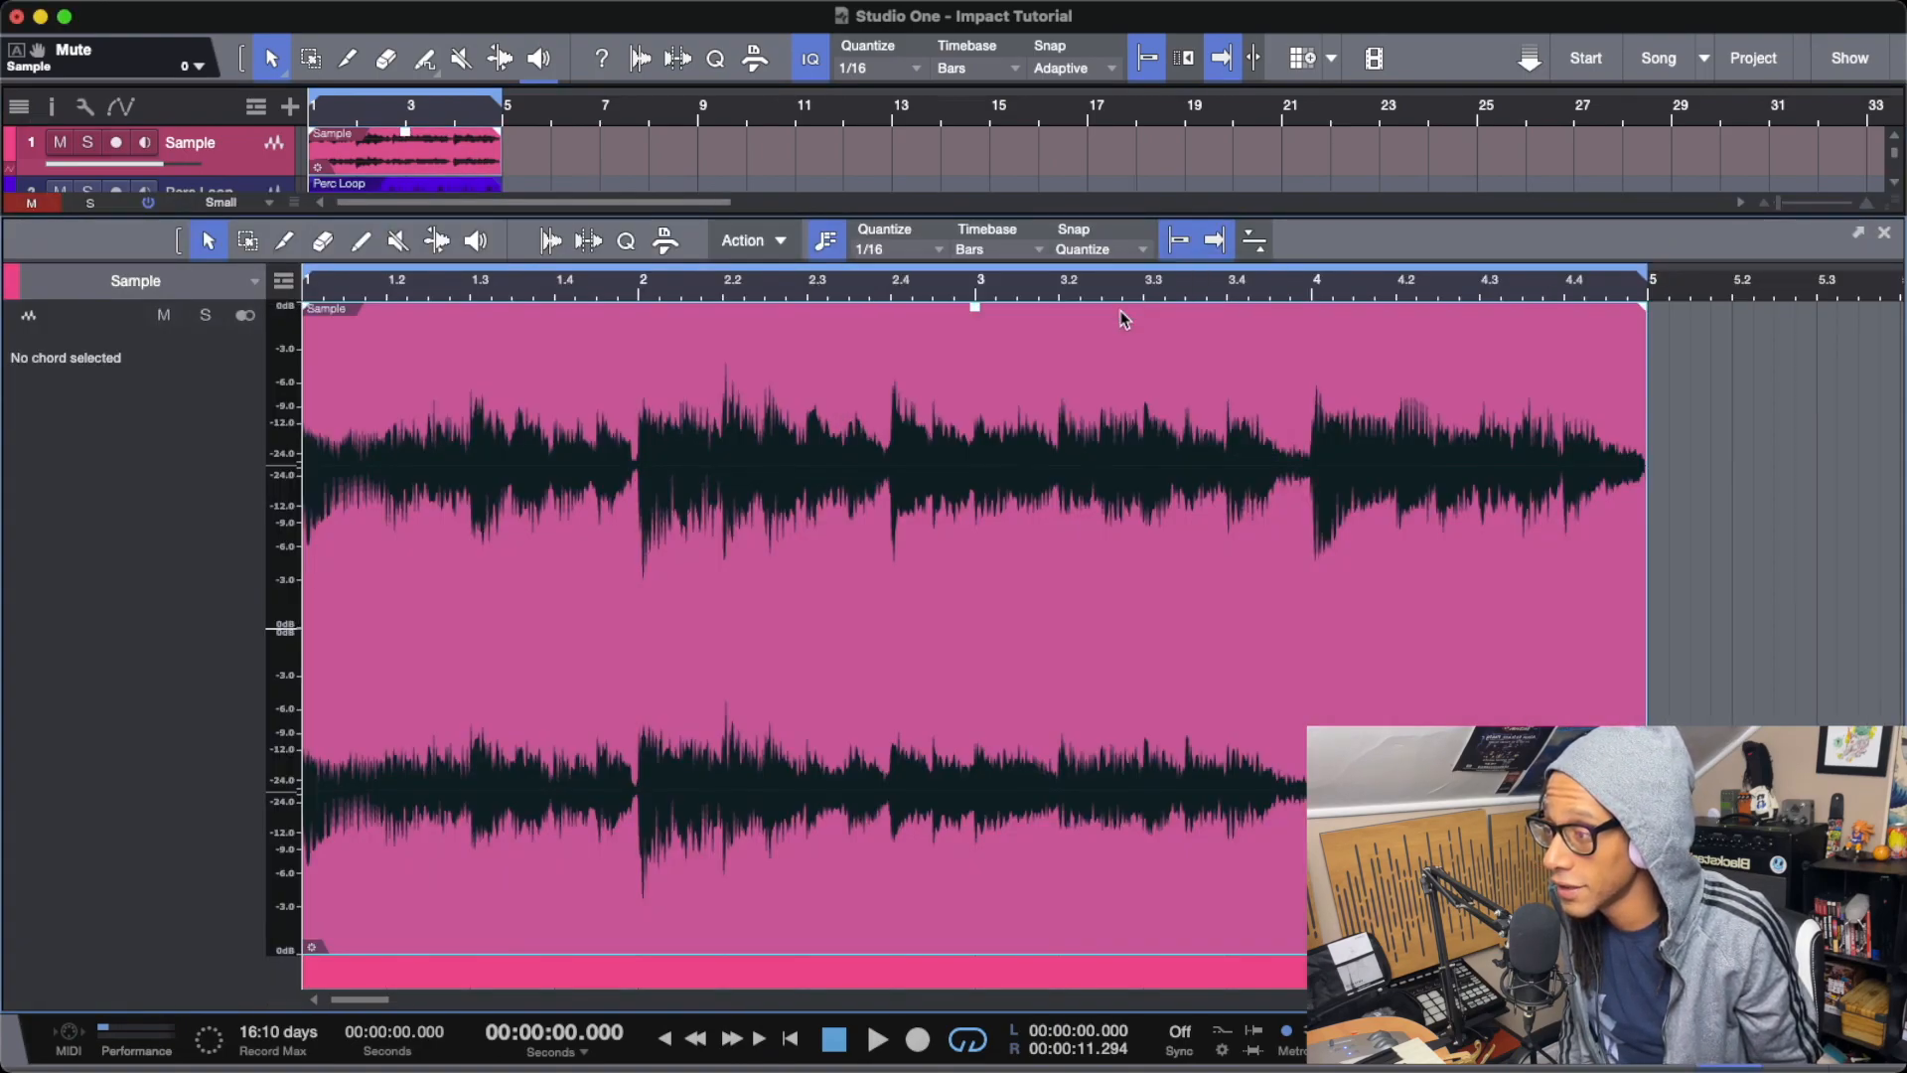
pyautogui.click(889, 256)
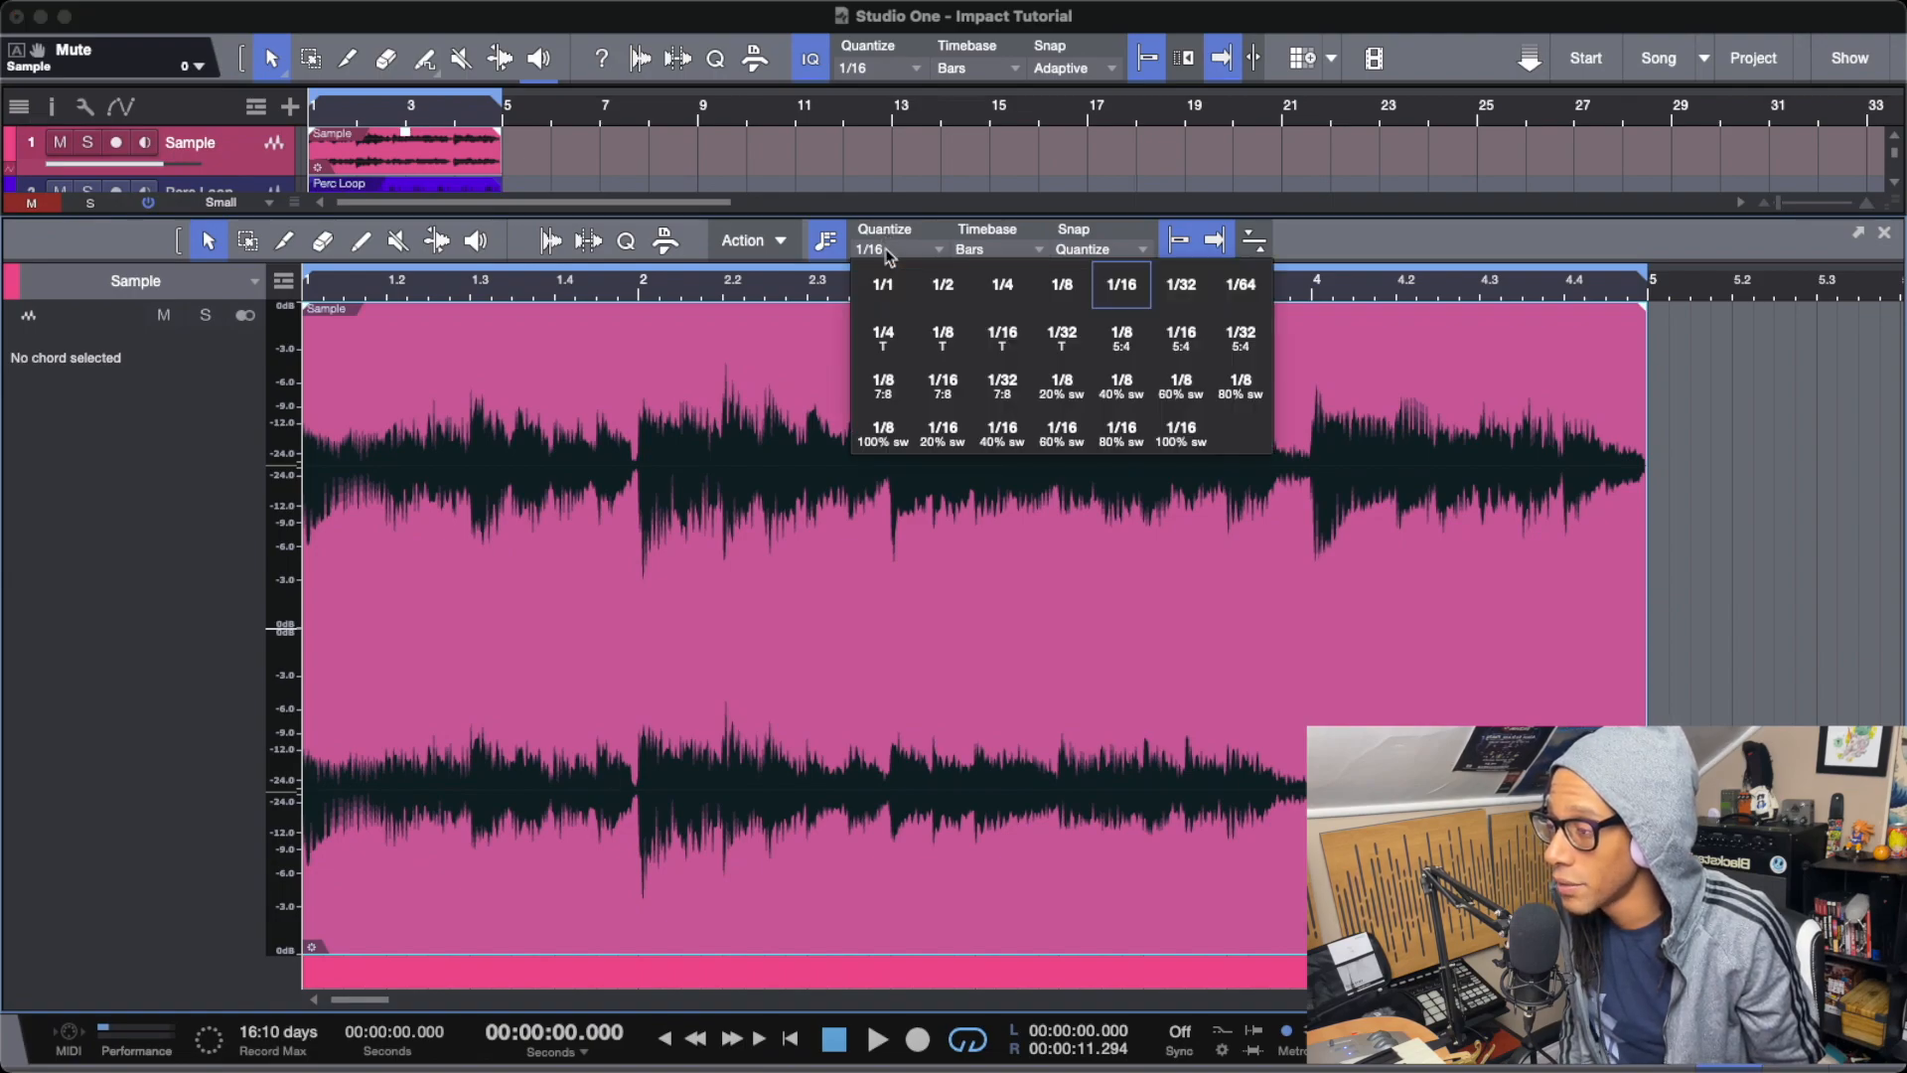
pyautogui.click(1003, 288)
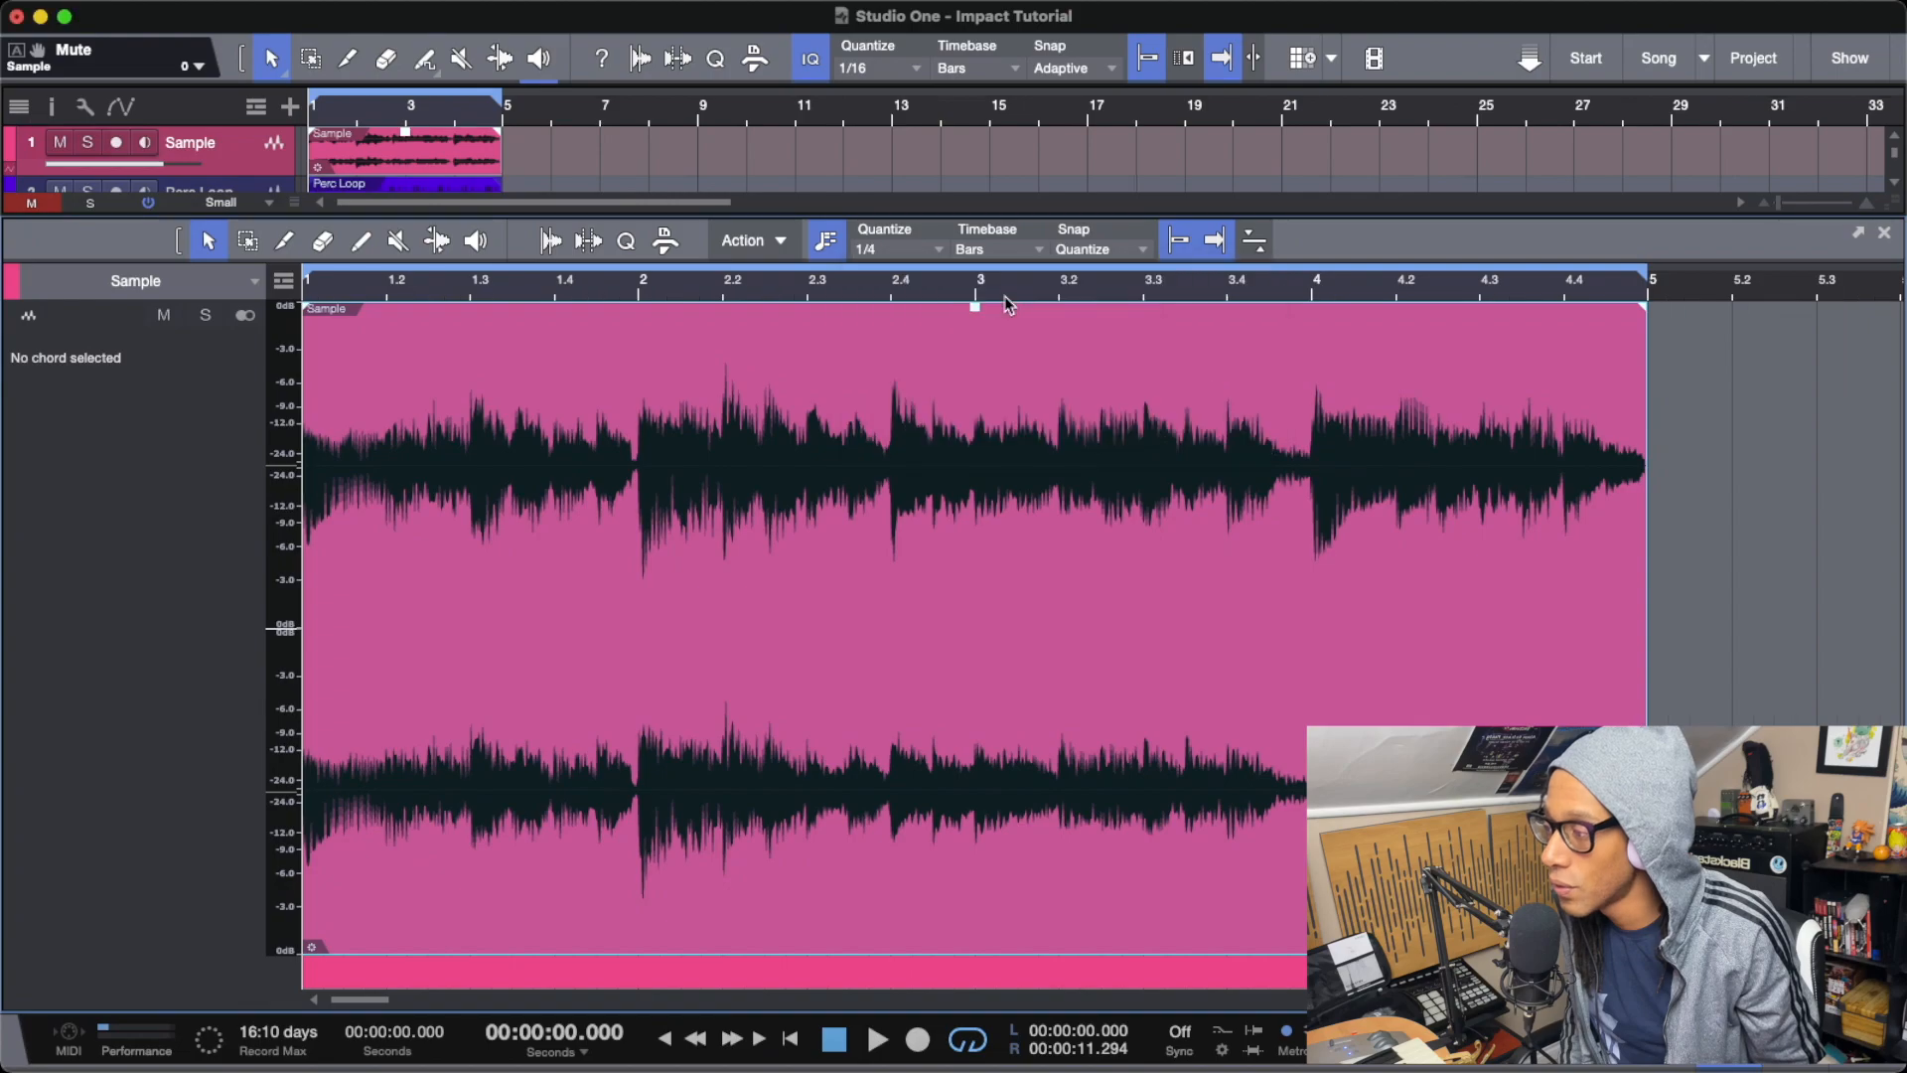
# Split the Sample event at the grid into quarter-note slices.
pyautogui.rightClick(916, 471)
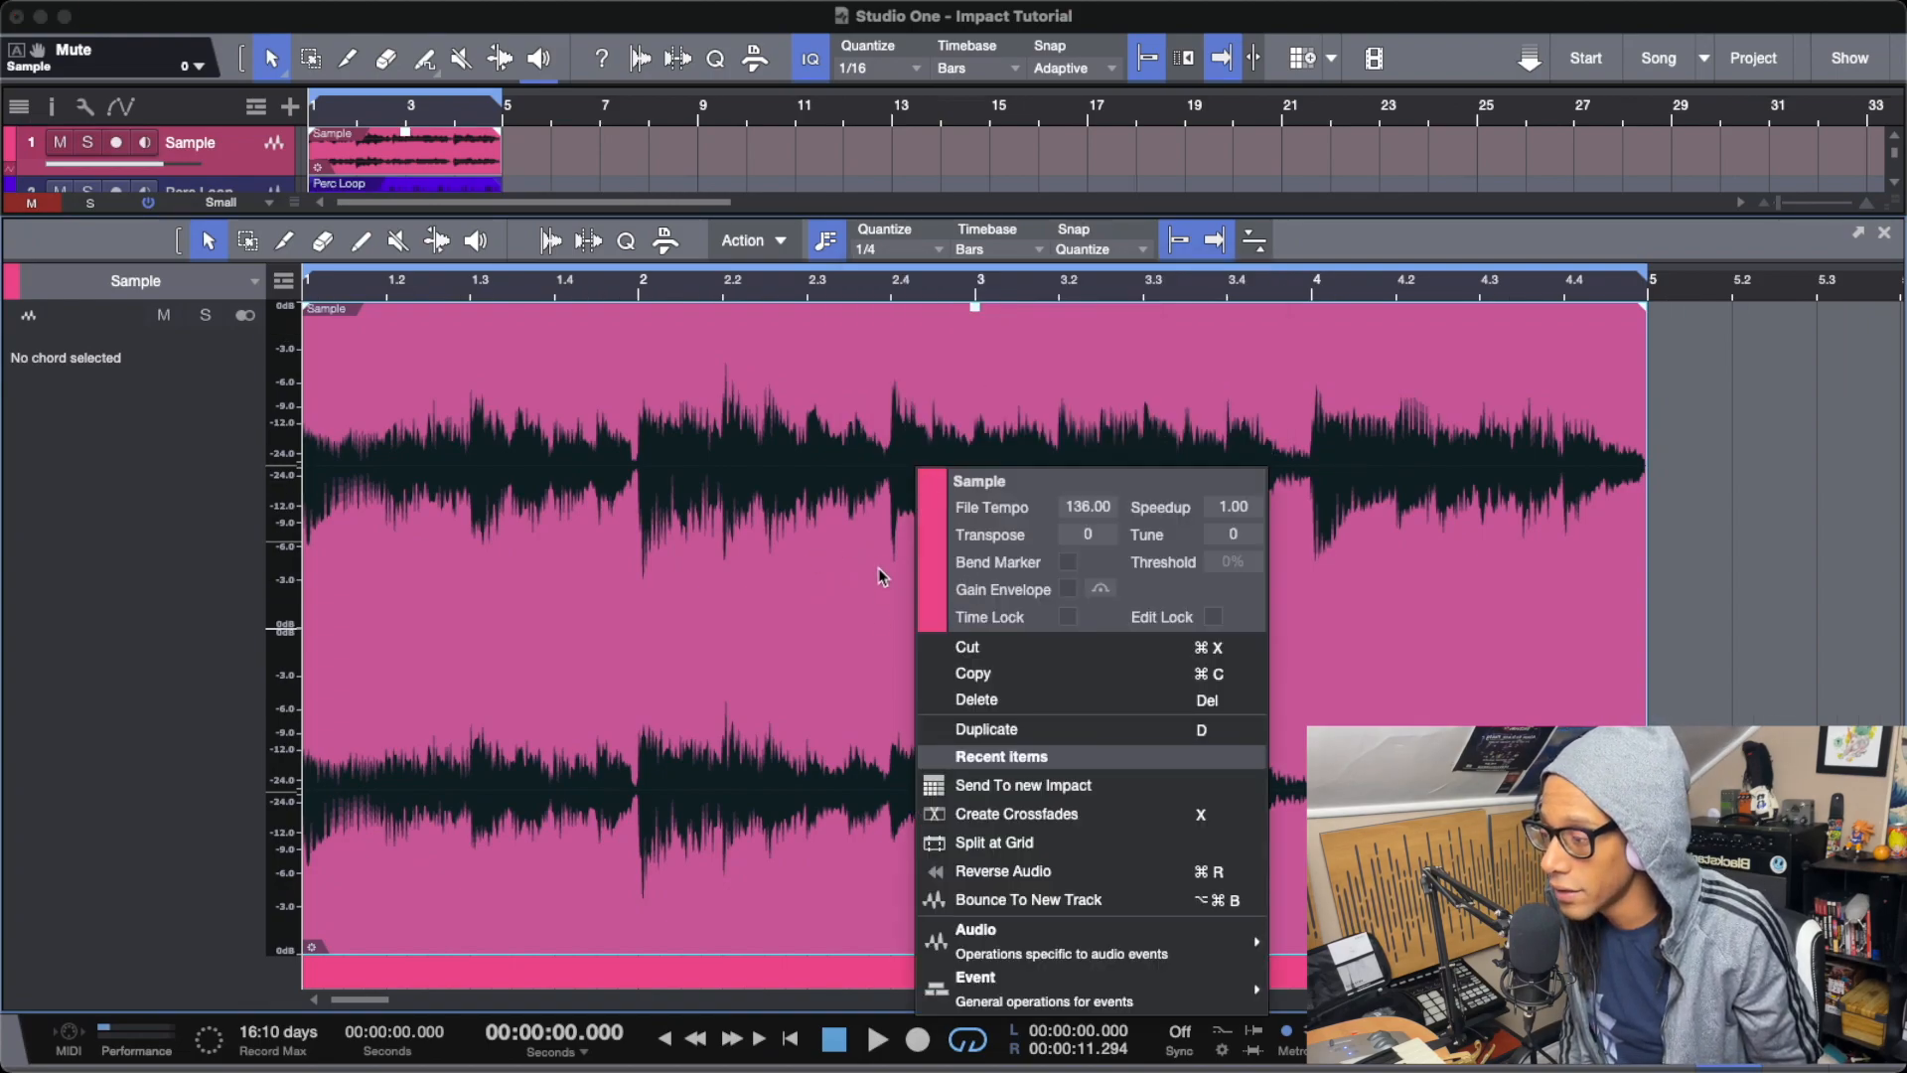
pyautogui.moveTo(1109, 939)
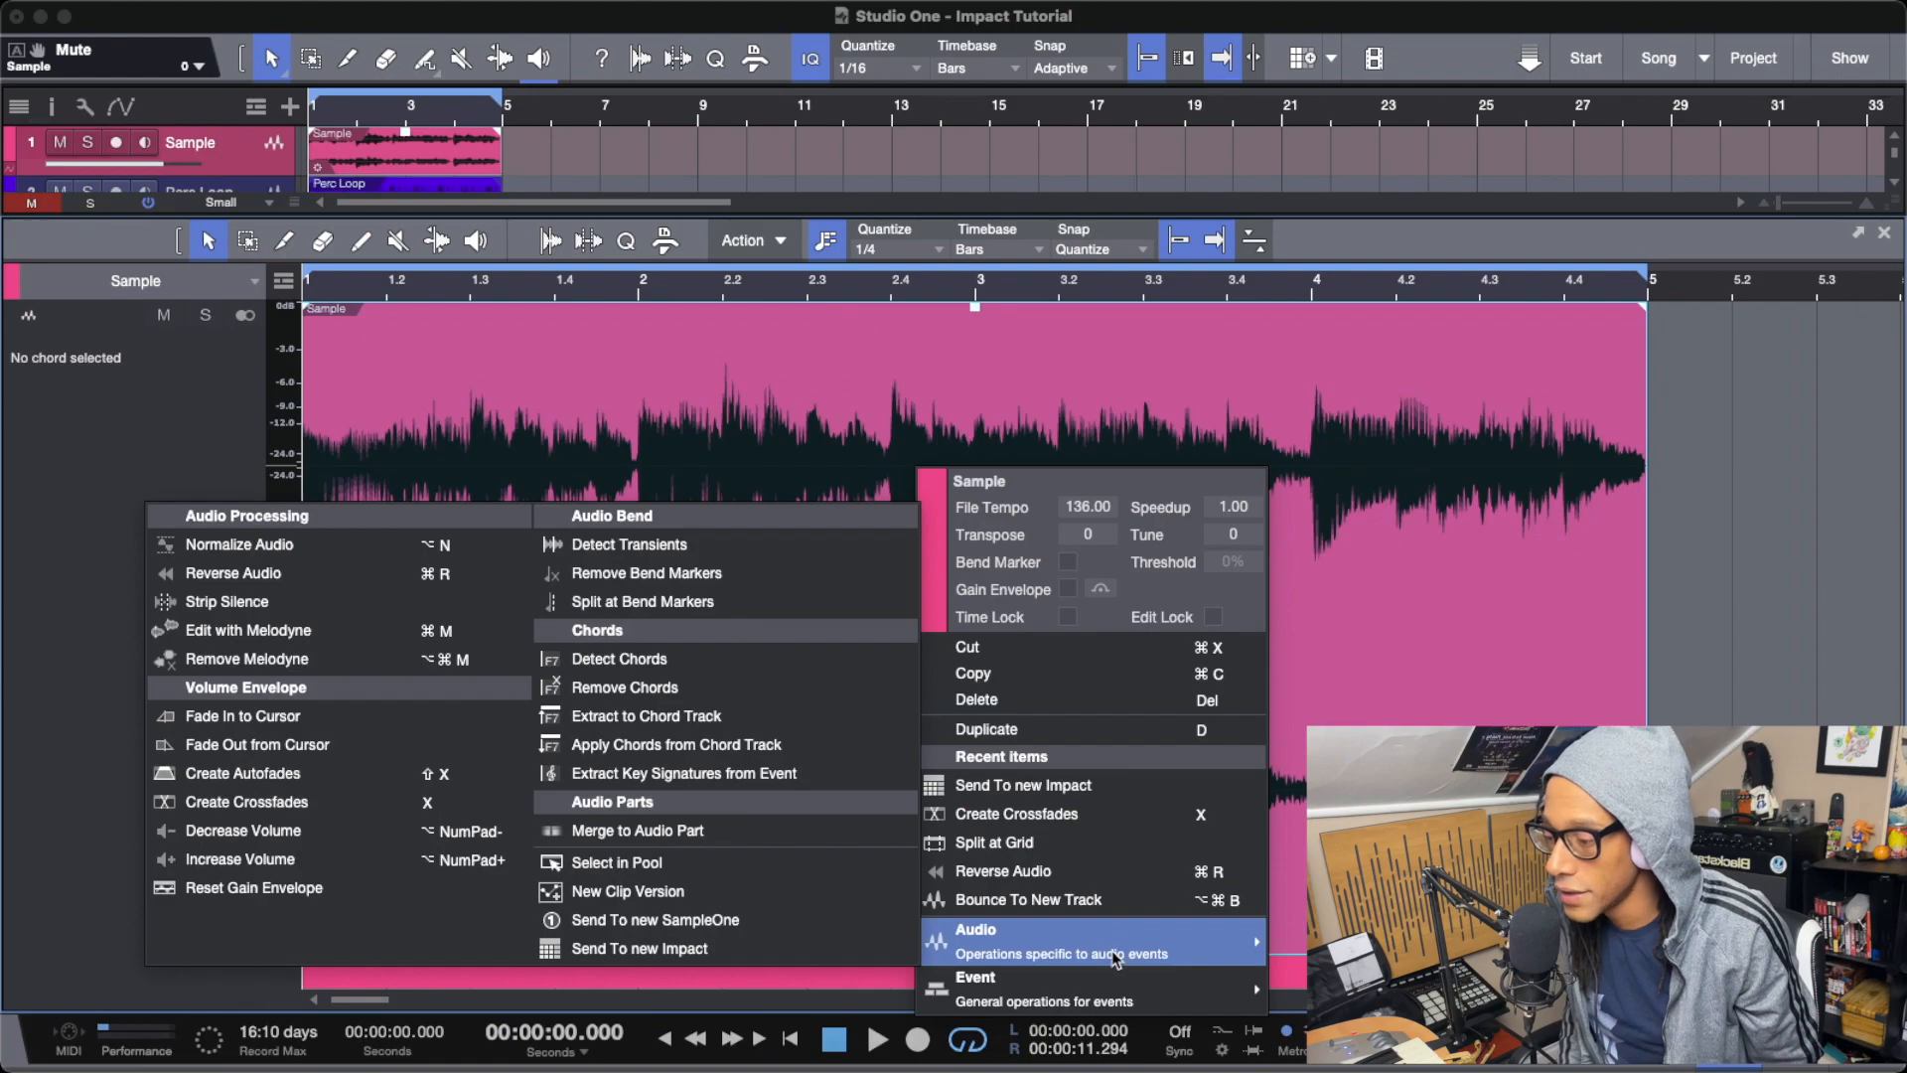
pyautogui.moveTo(1122, 990)
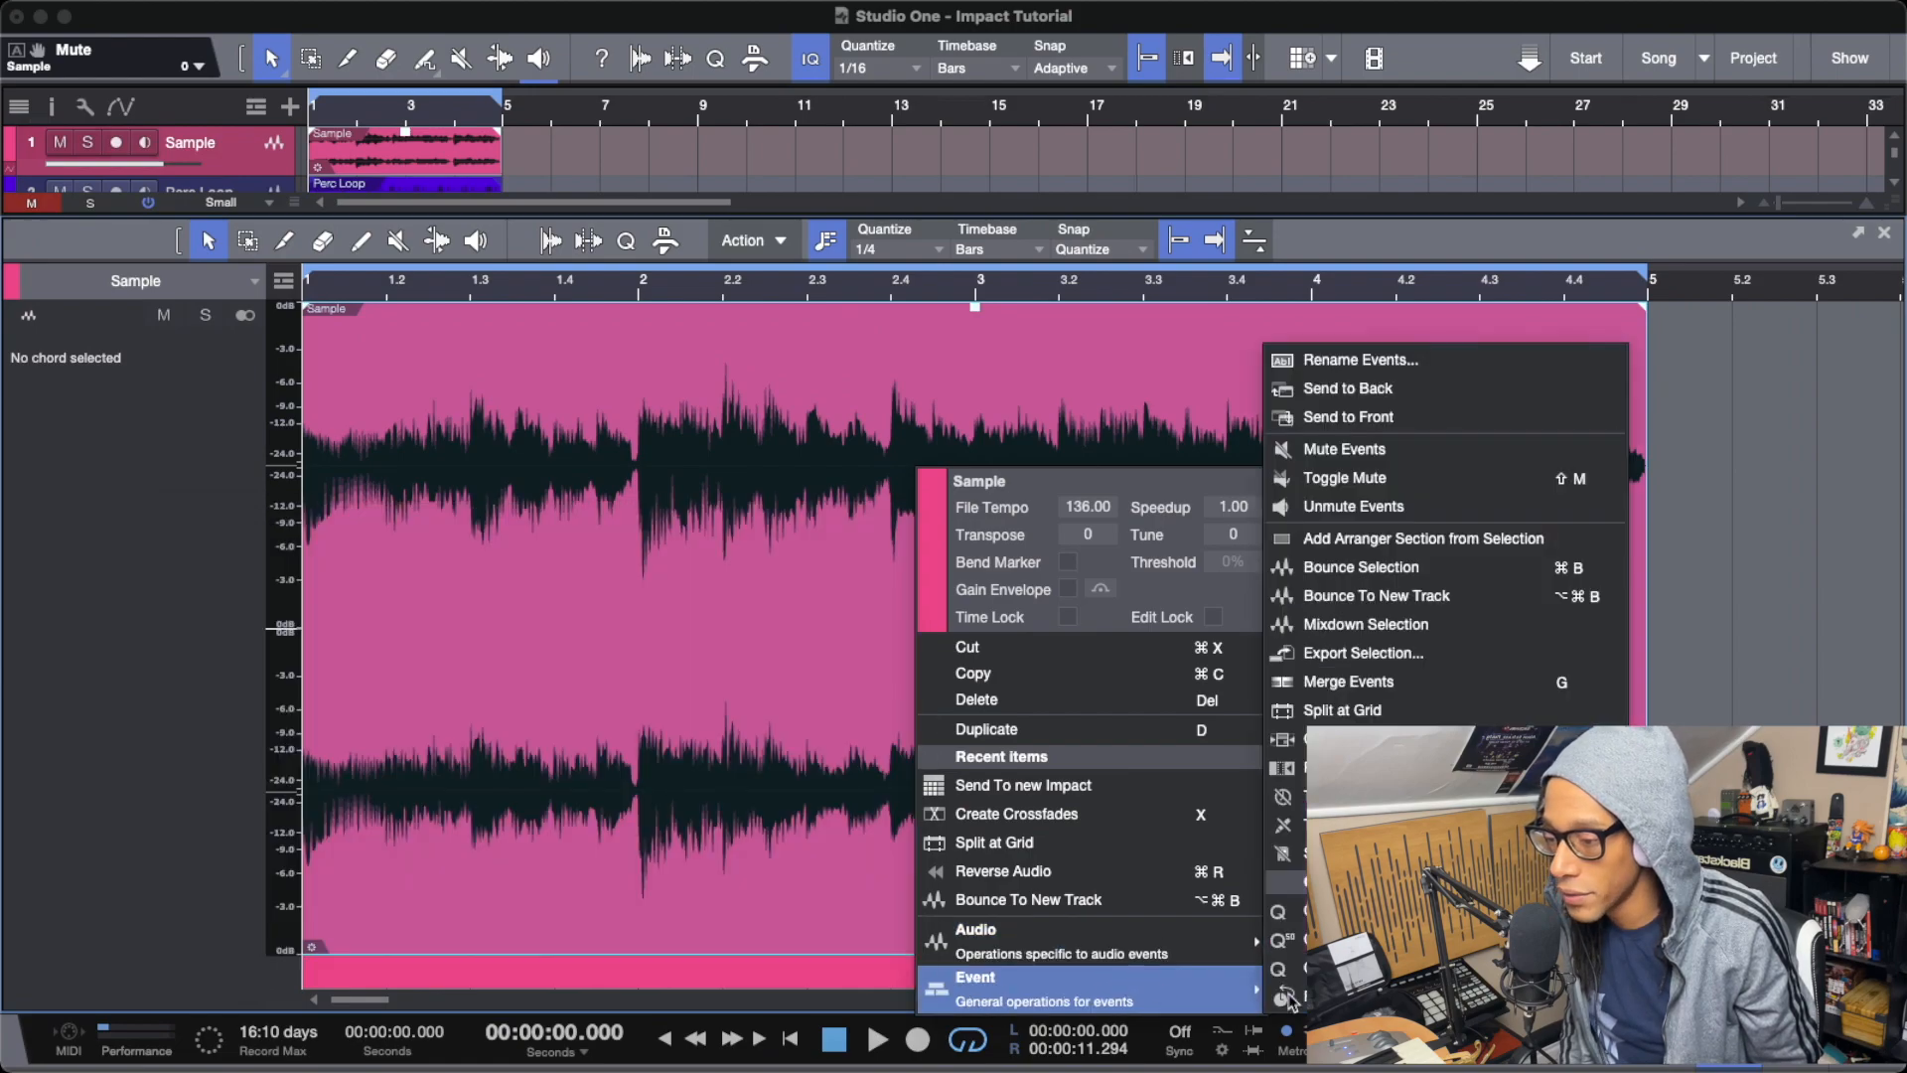
pyautogui.click(1384, 711)
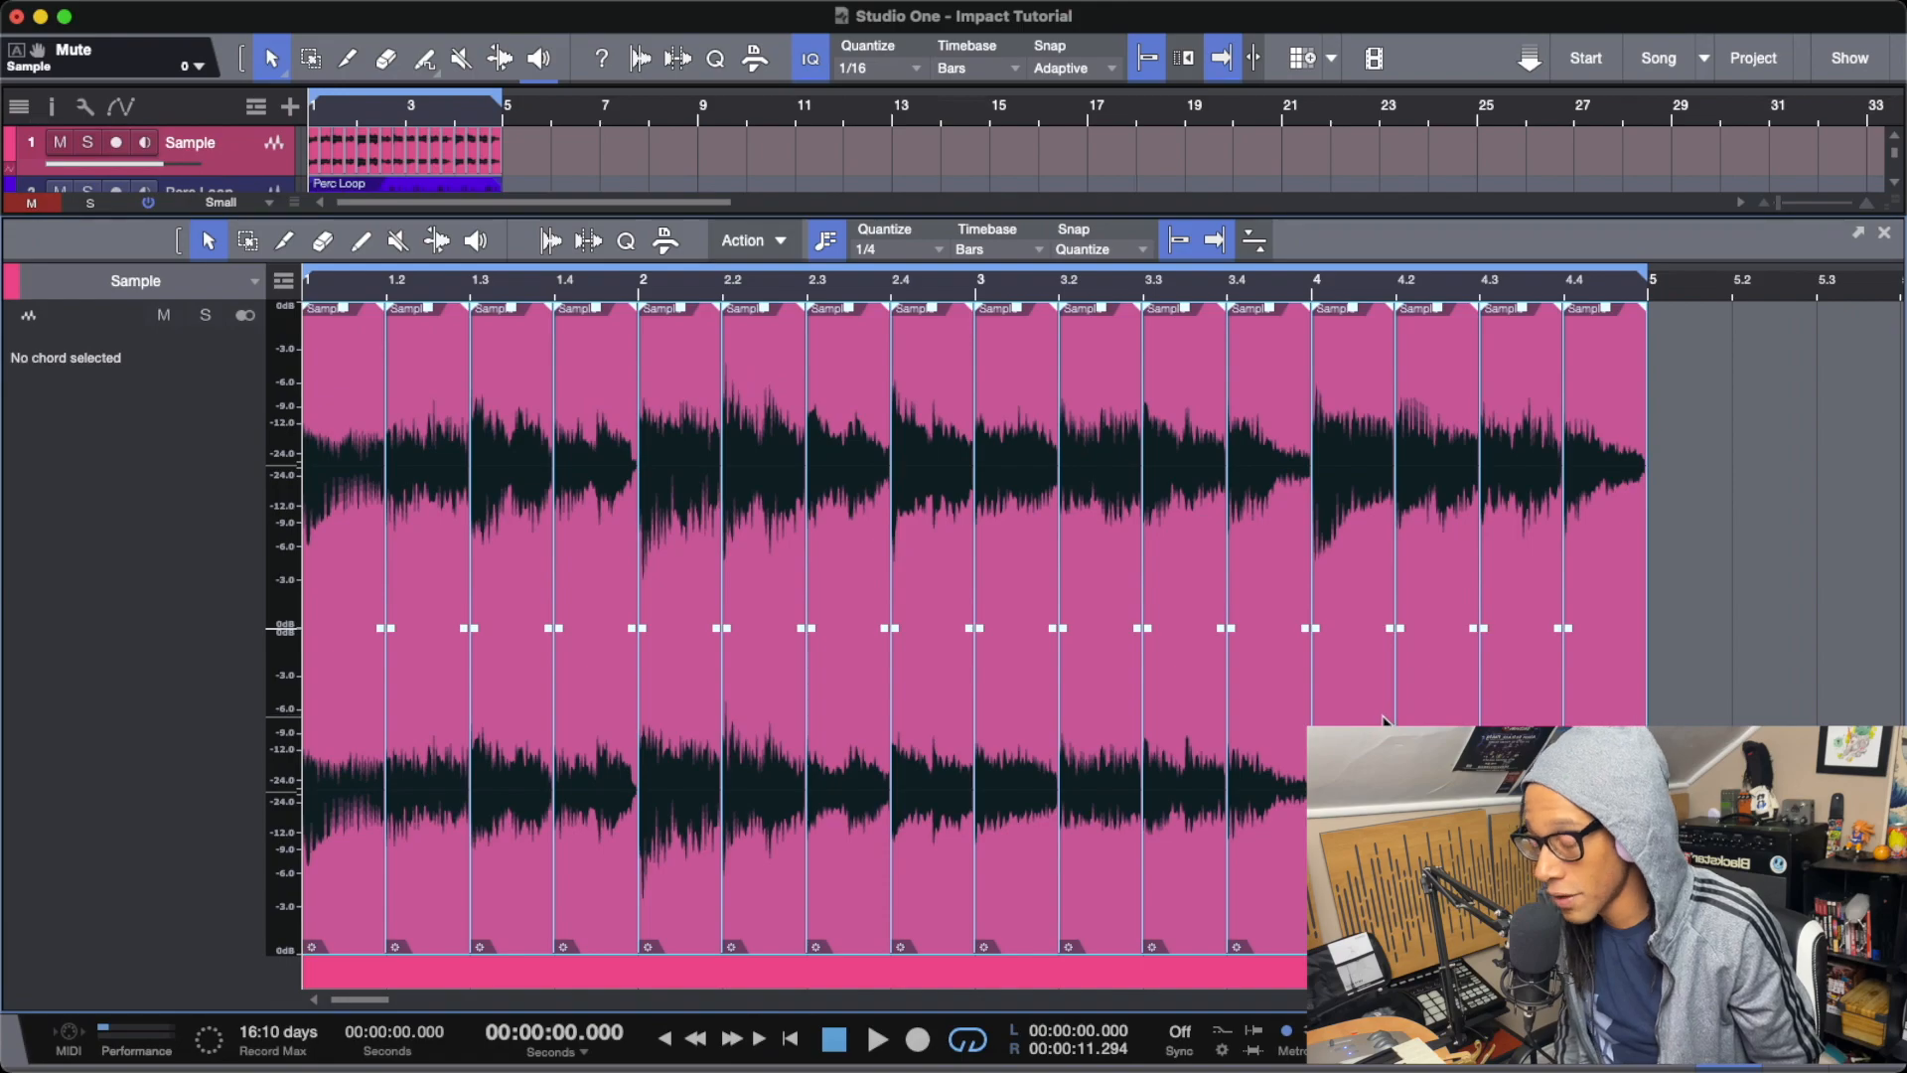
# Send all the sample slices to a new Impact instrument.
pyautogui.rightClick(954, 756)
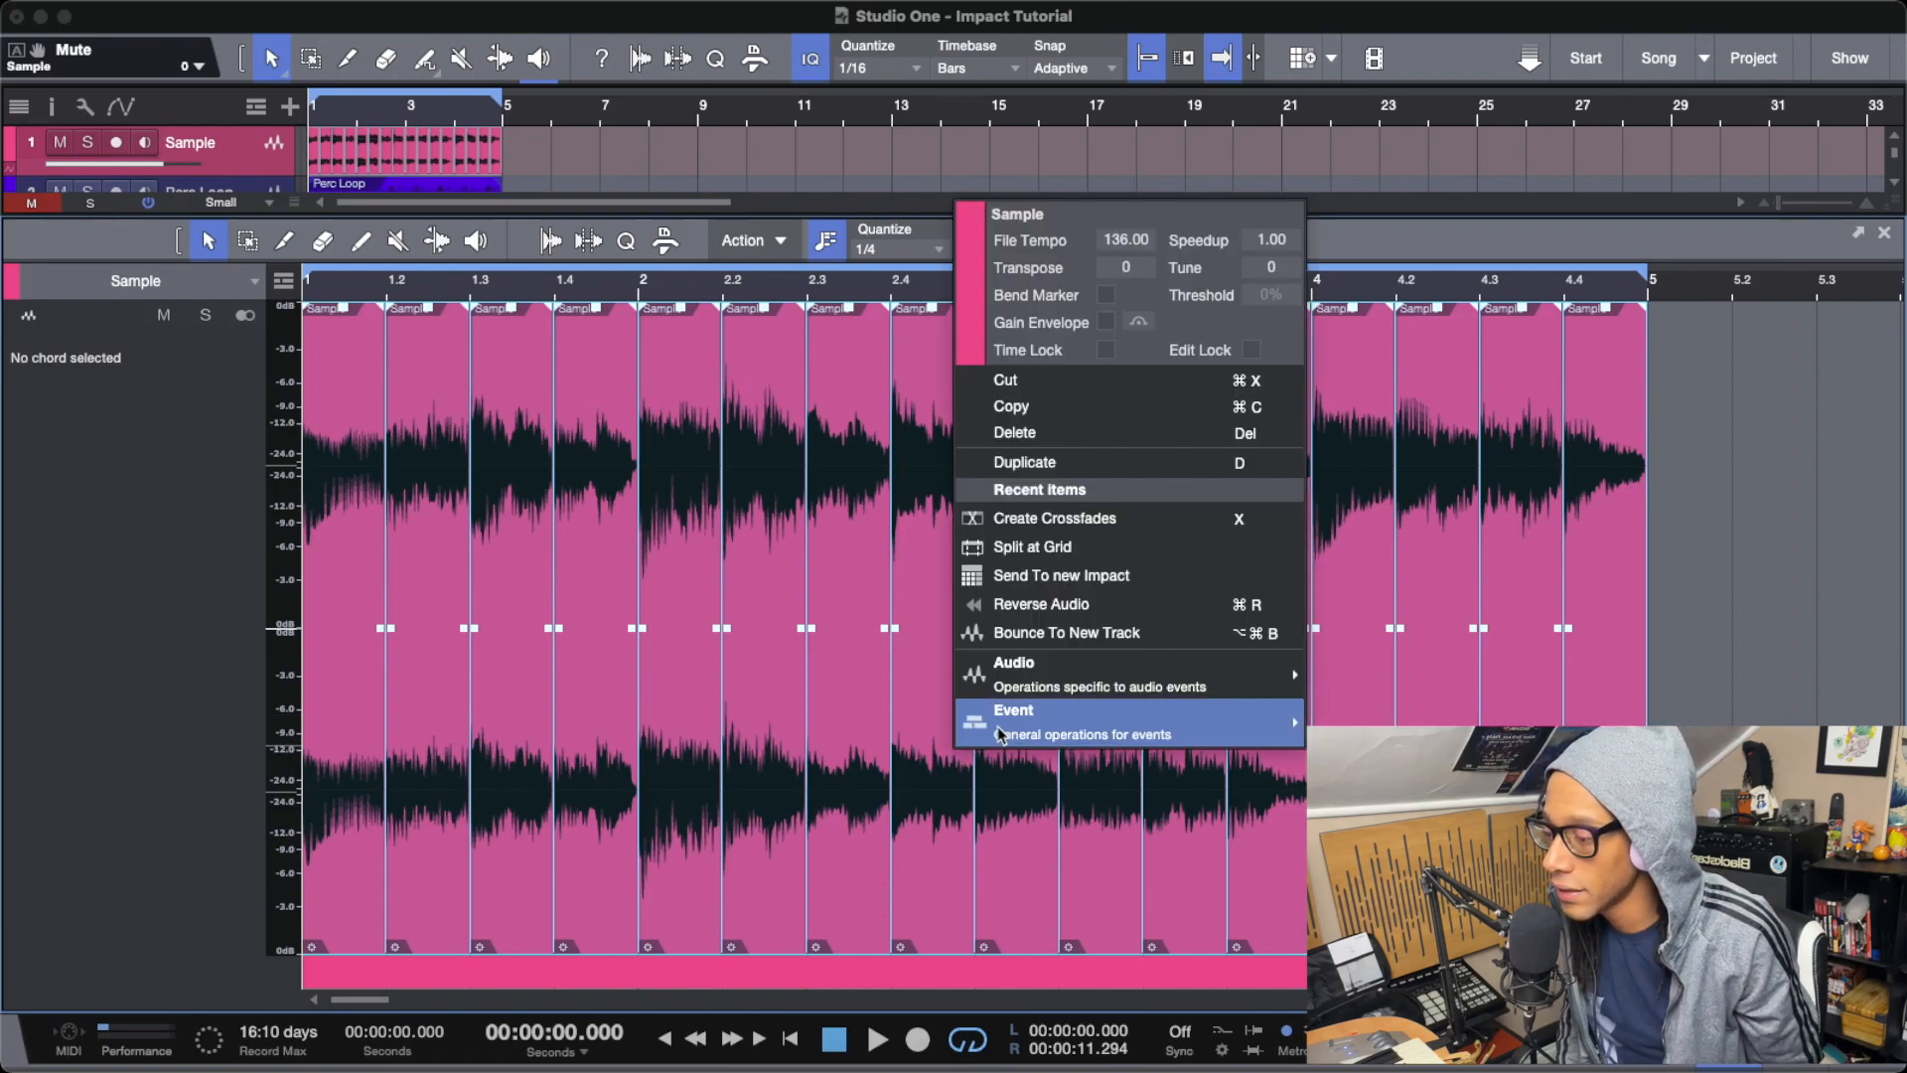
pyautogui.moveTo(1006, 732)
pyautogui.moveTo(1072, 681)
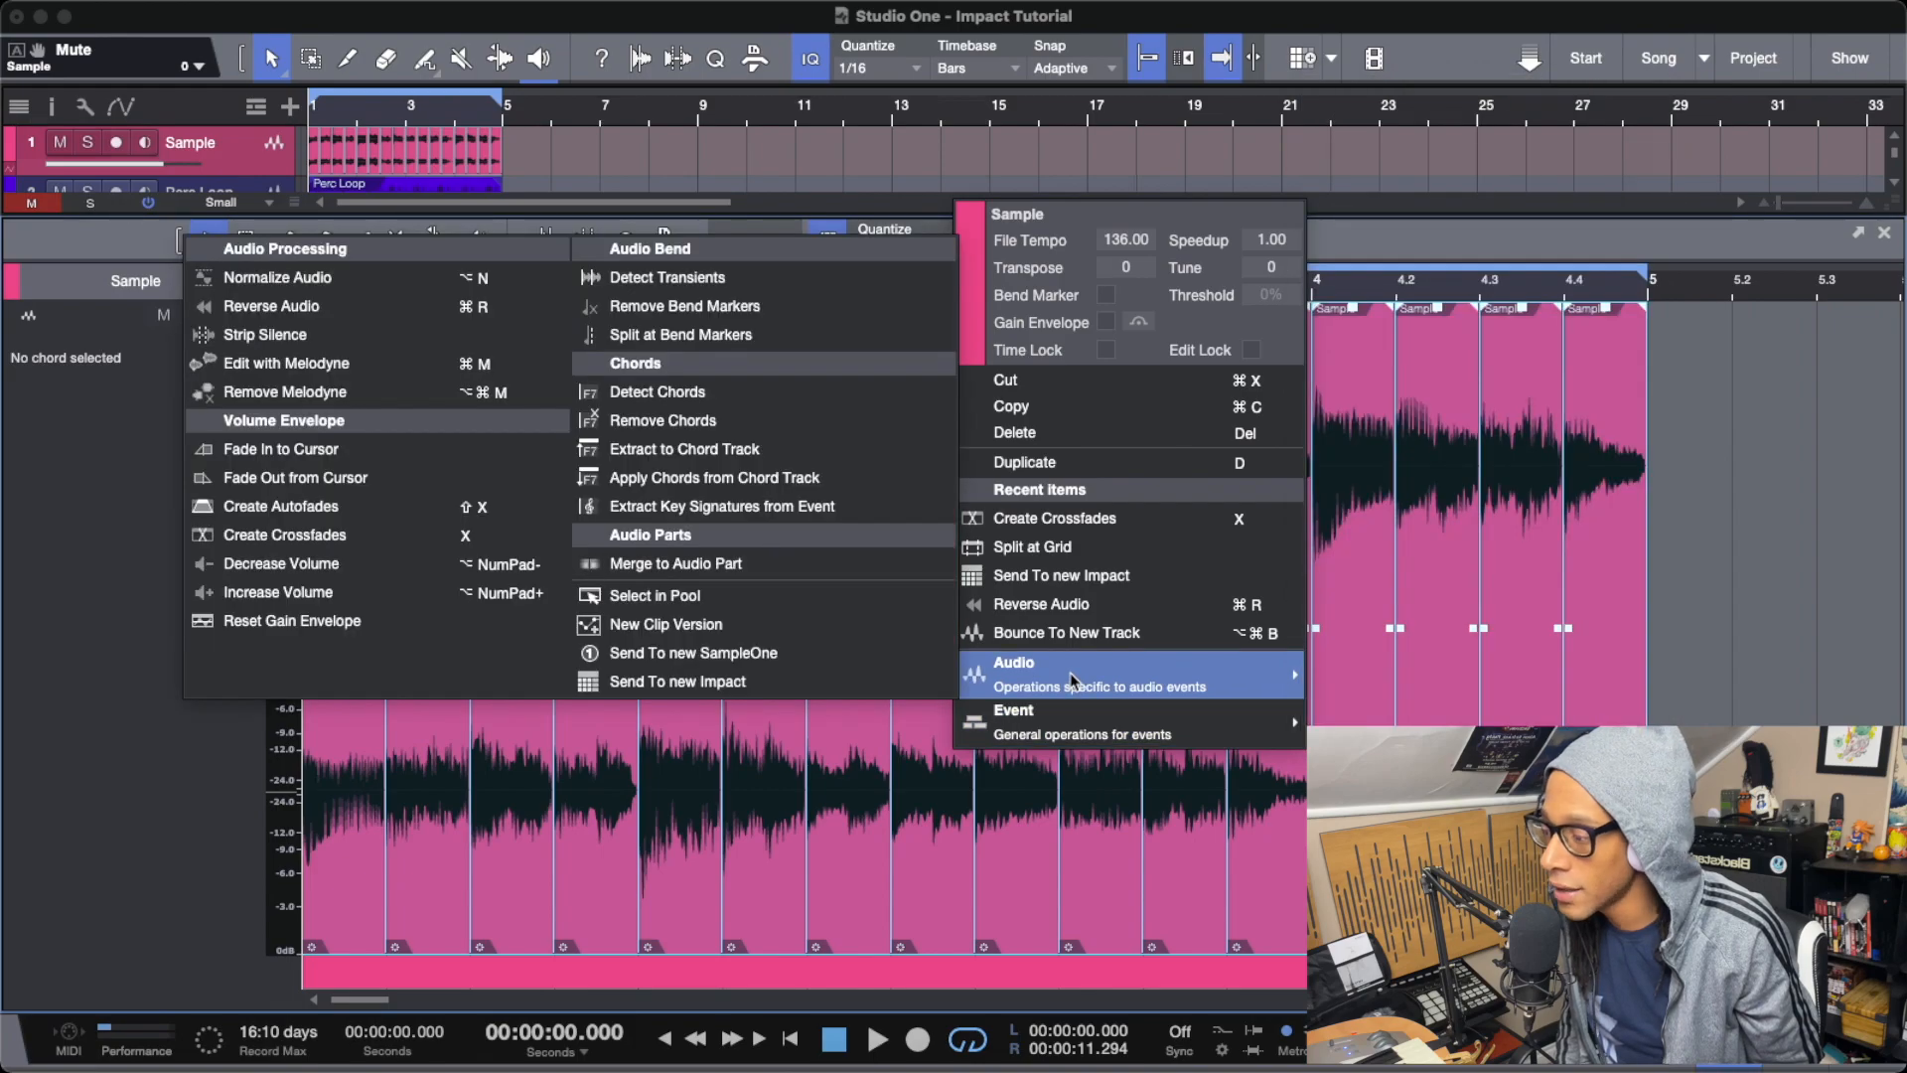
pyautogui.click(866, 689)
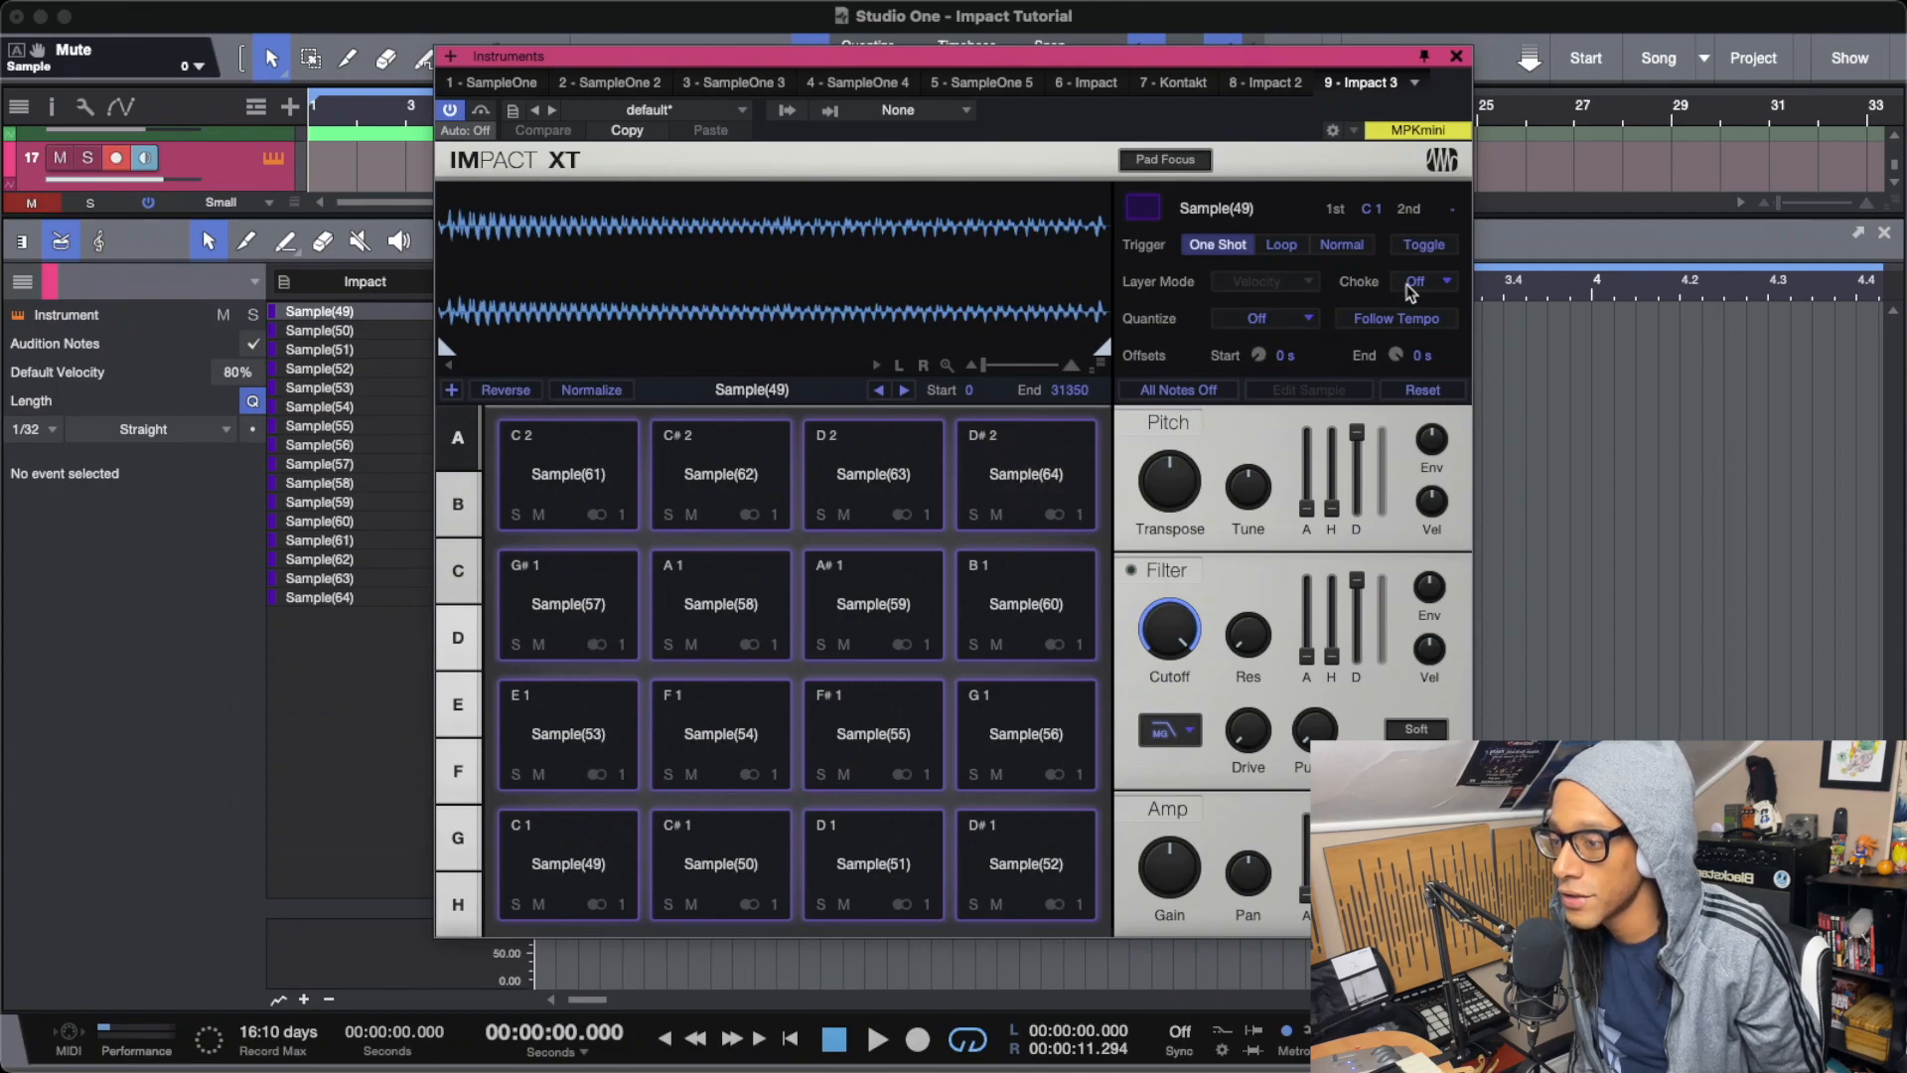
# Set the Impact pads' Choke group to 1 and turn on Follow Tempo.
pyautogui.click(1414, 282)
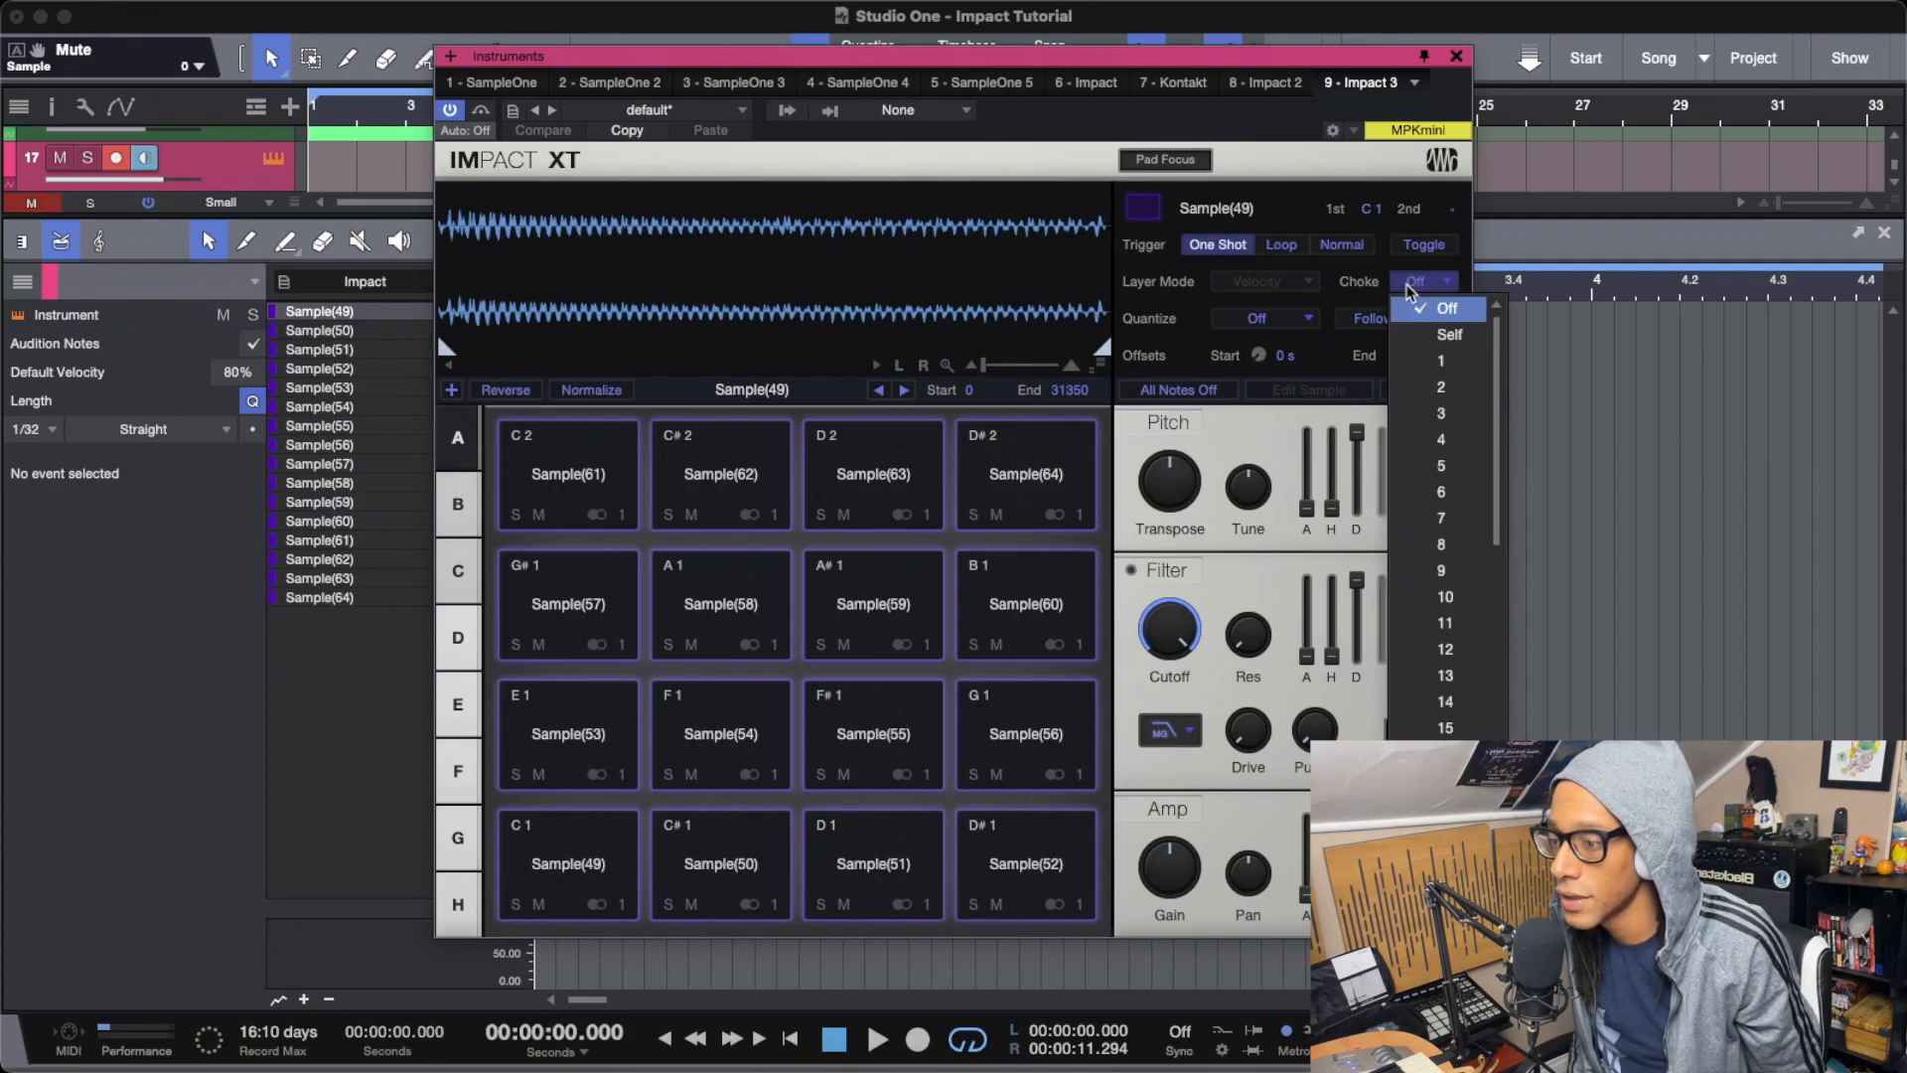
pyautogui.click(1410, 362)
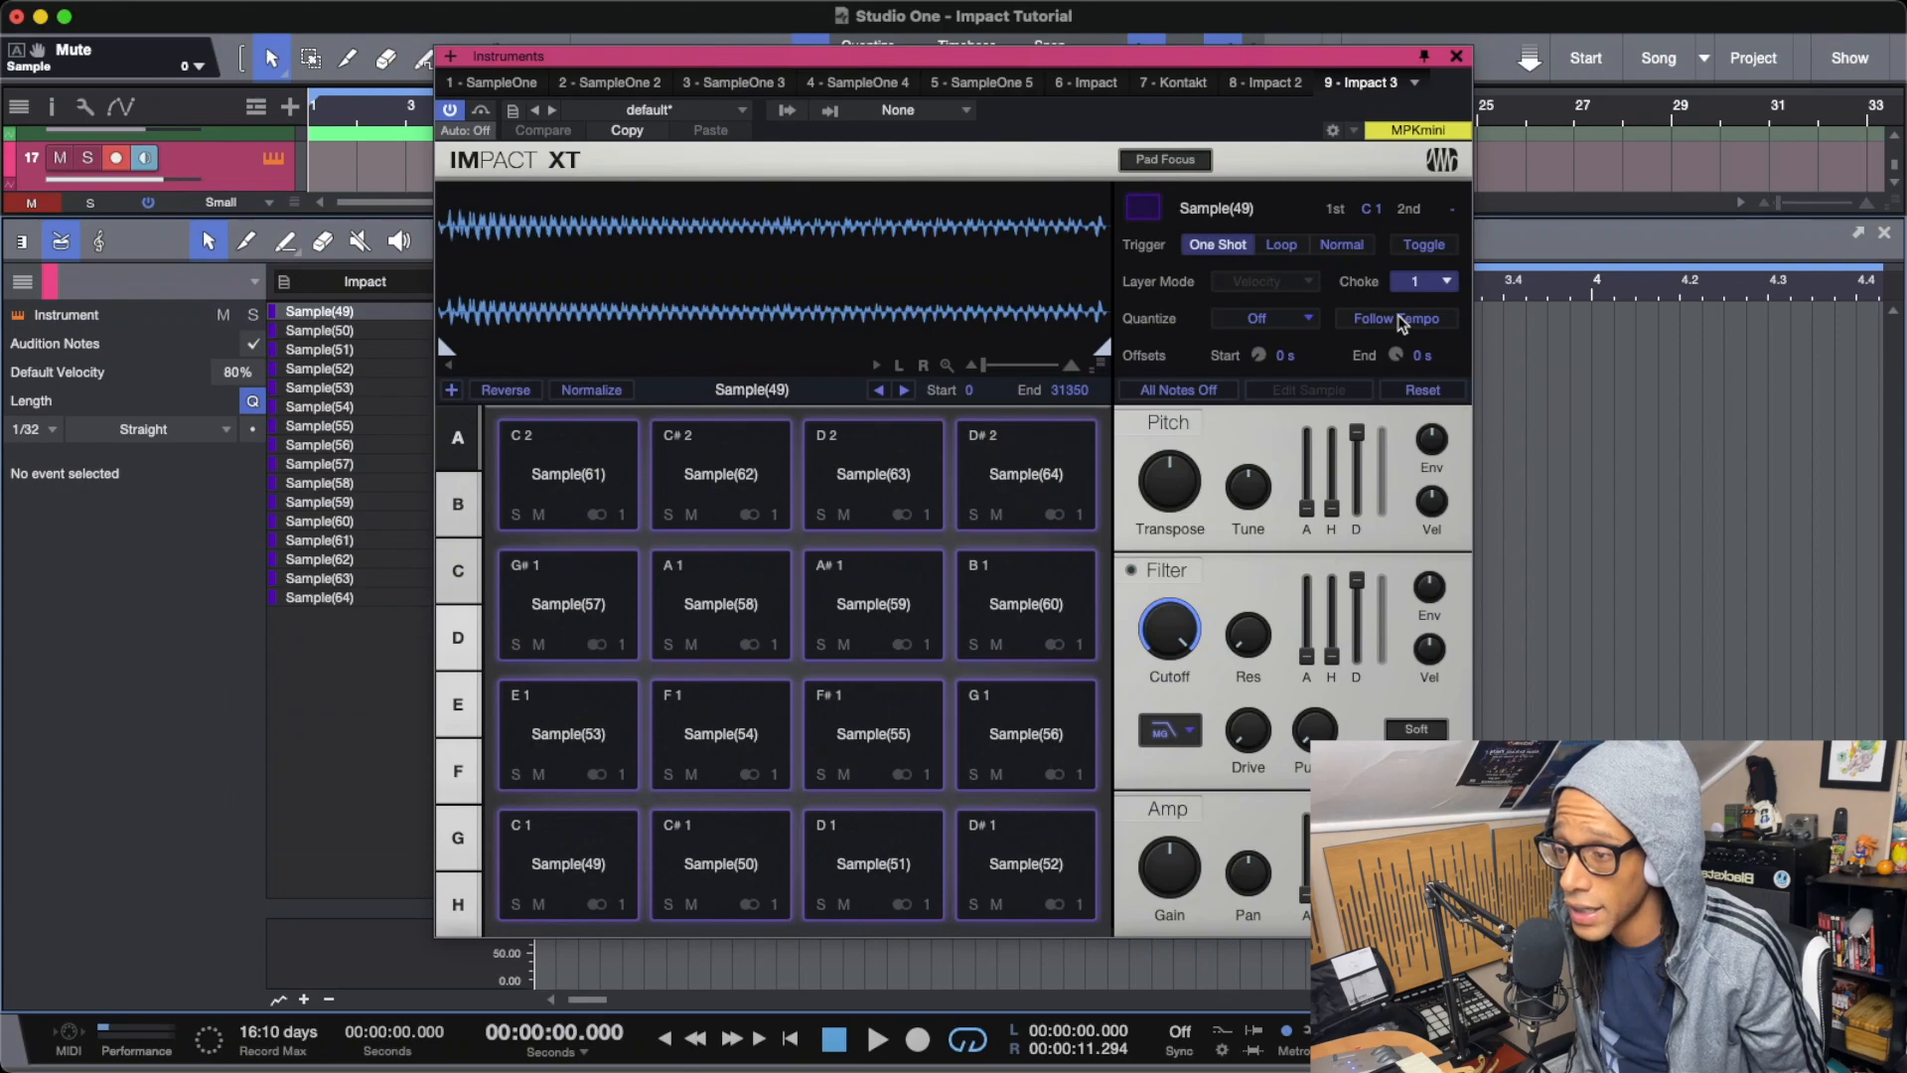
pyautogui.click(1398, 320)
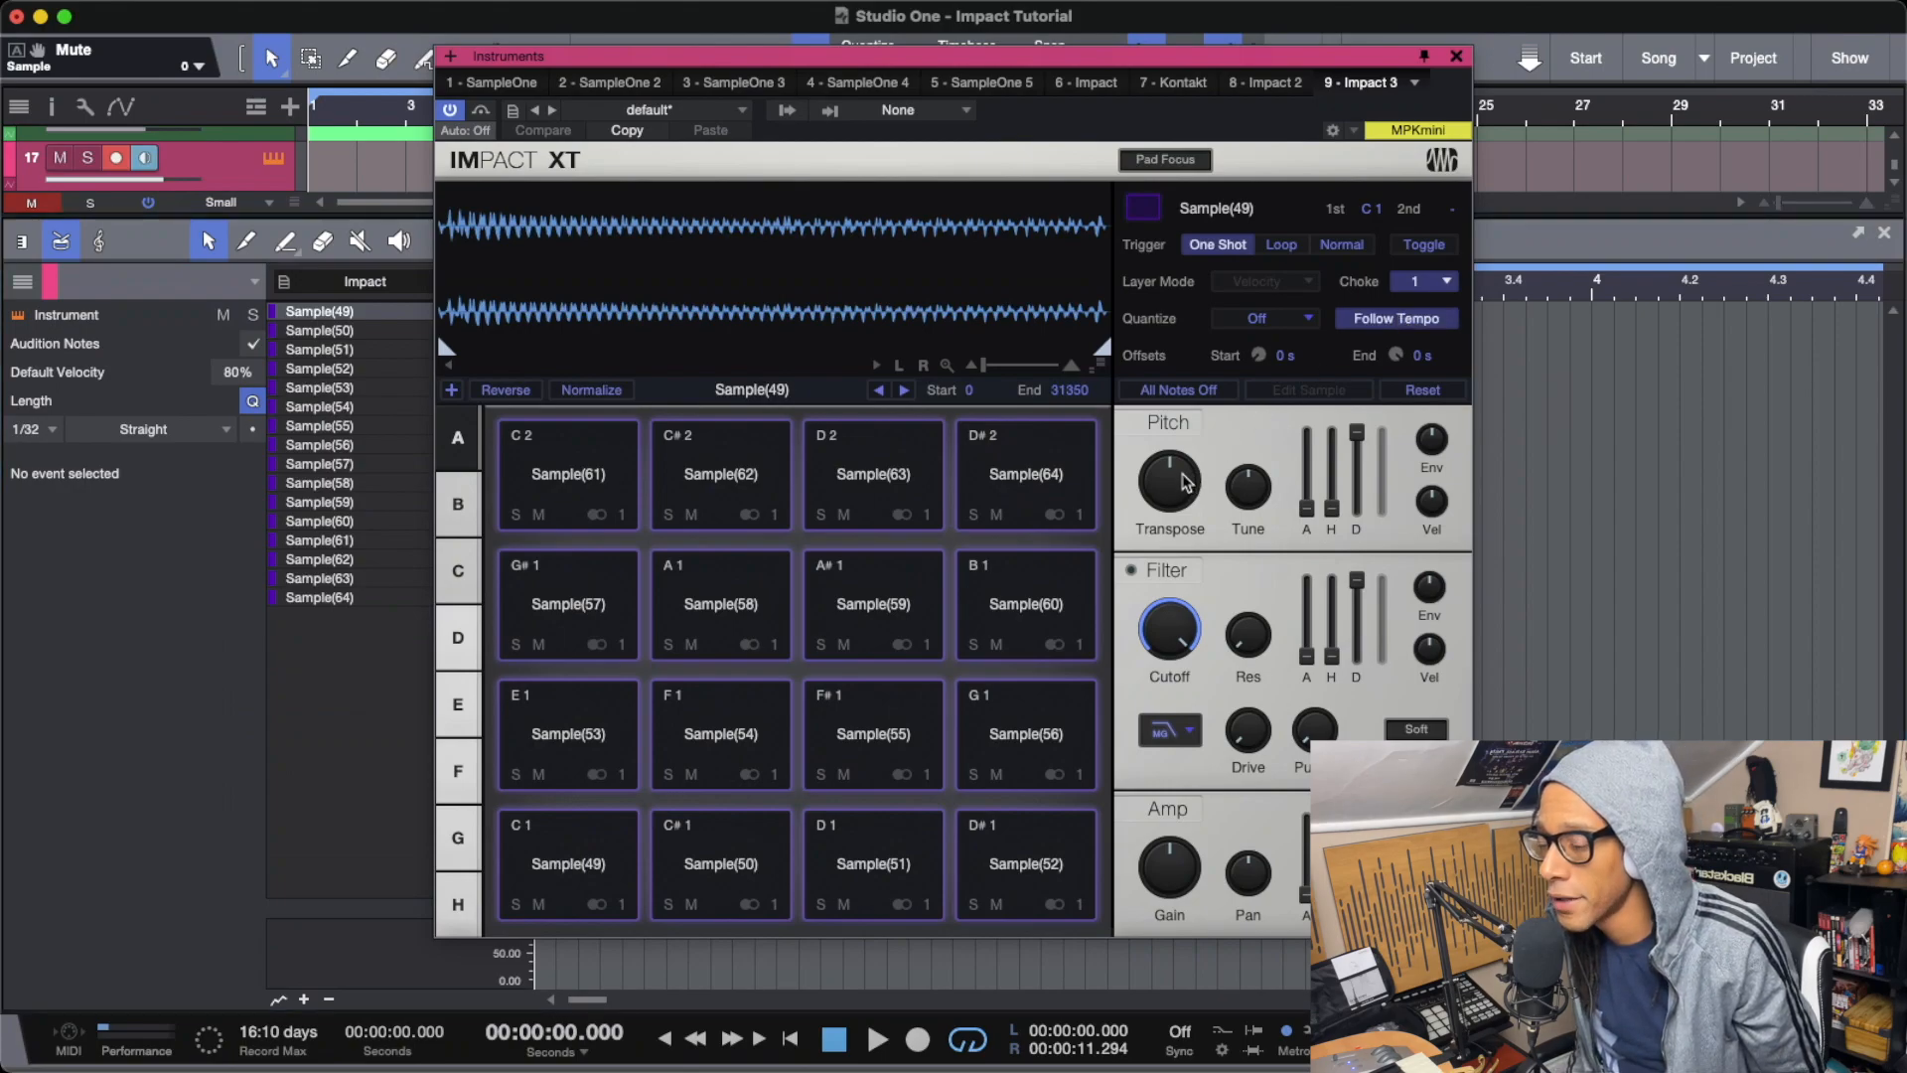
# Set the Transpose of the Impact pads to -2, and close the instrument and the note editor.
pyautogui.moveTo(1182, 483)
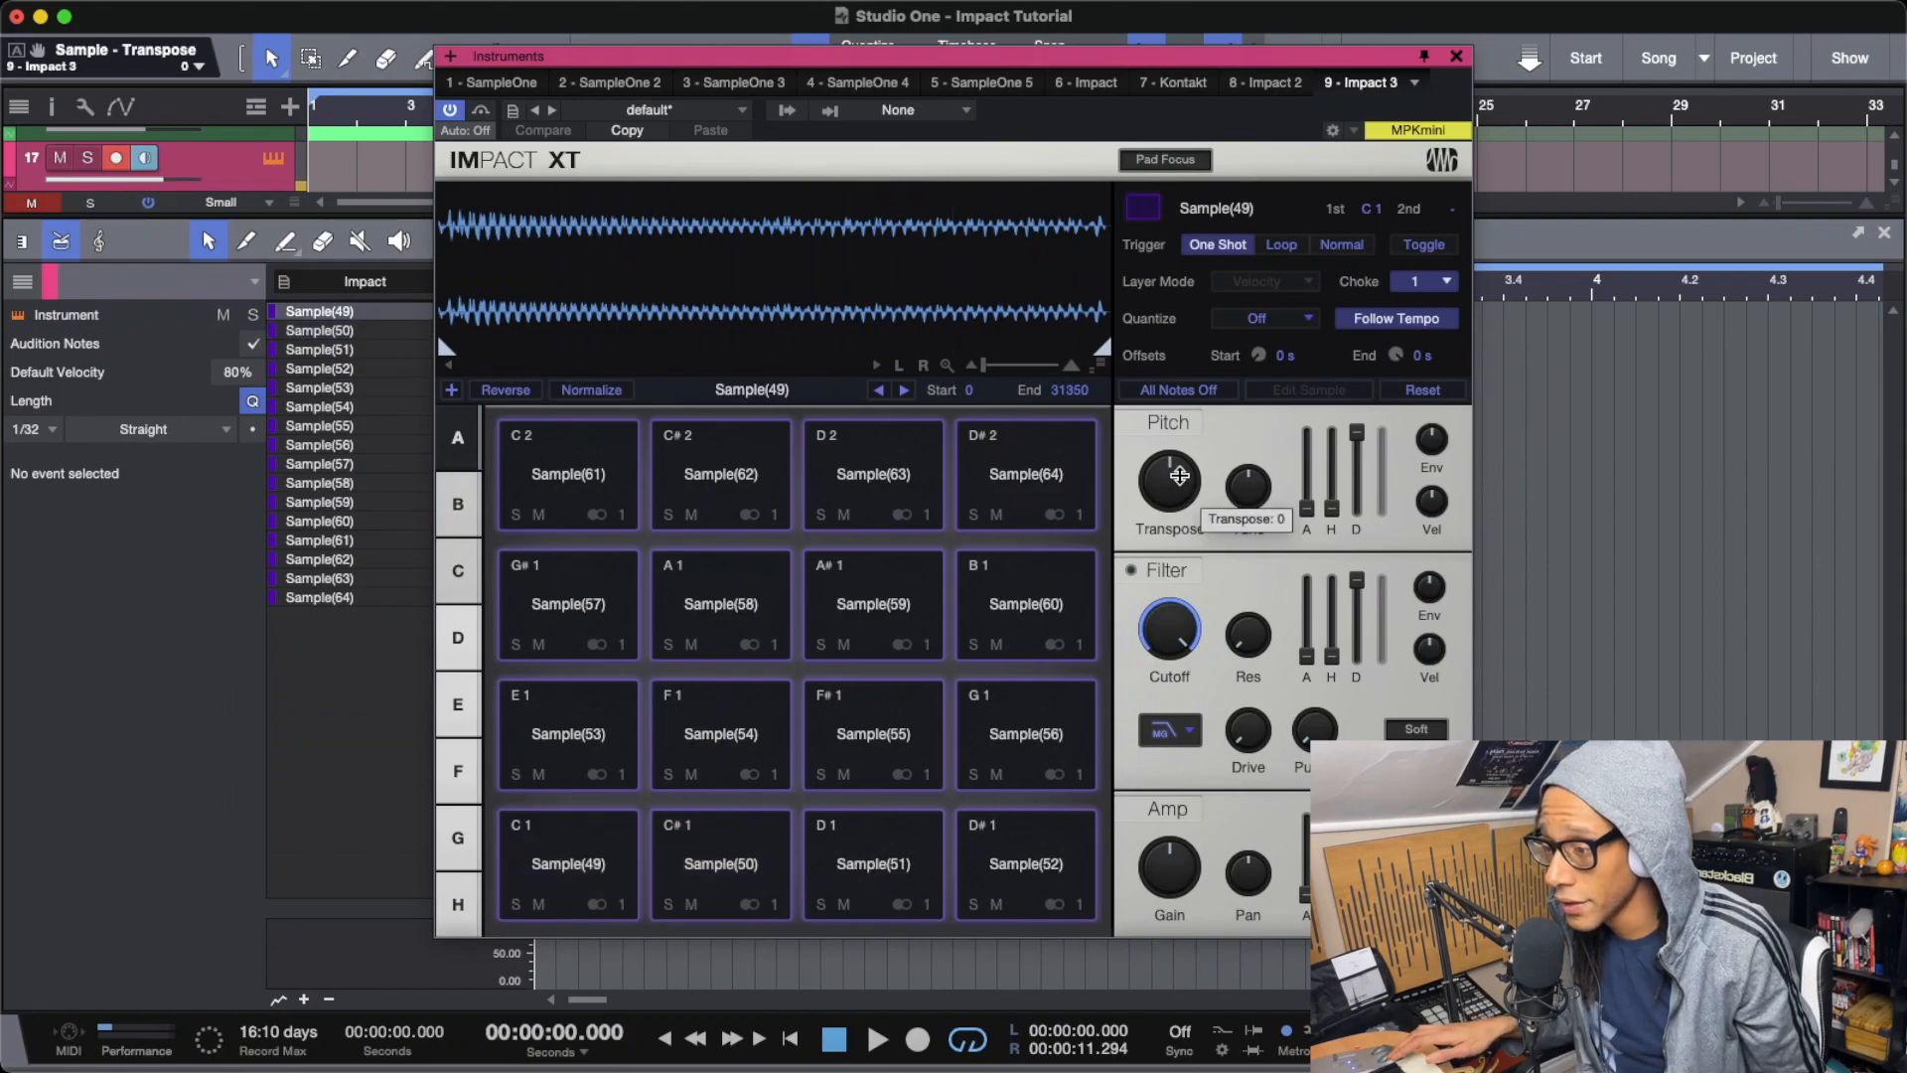
pyautogui.moveTo(1179, 478); pyautogui.dragTo(1178, 484)
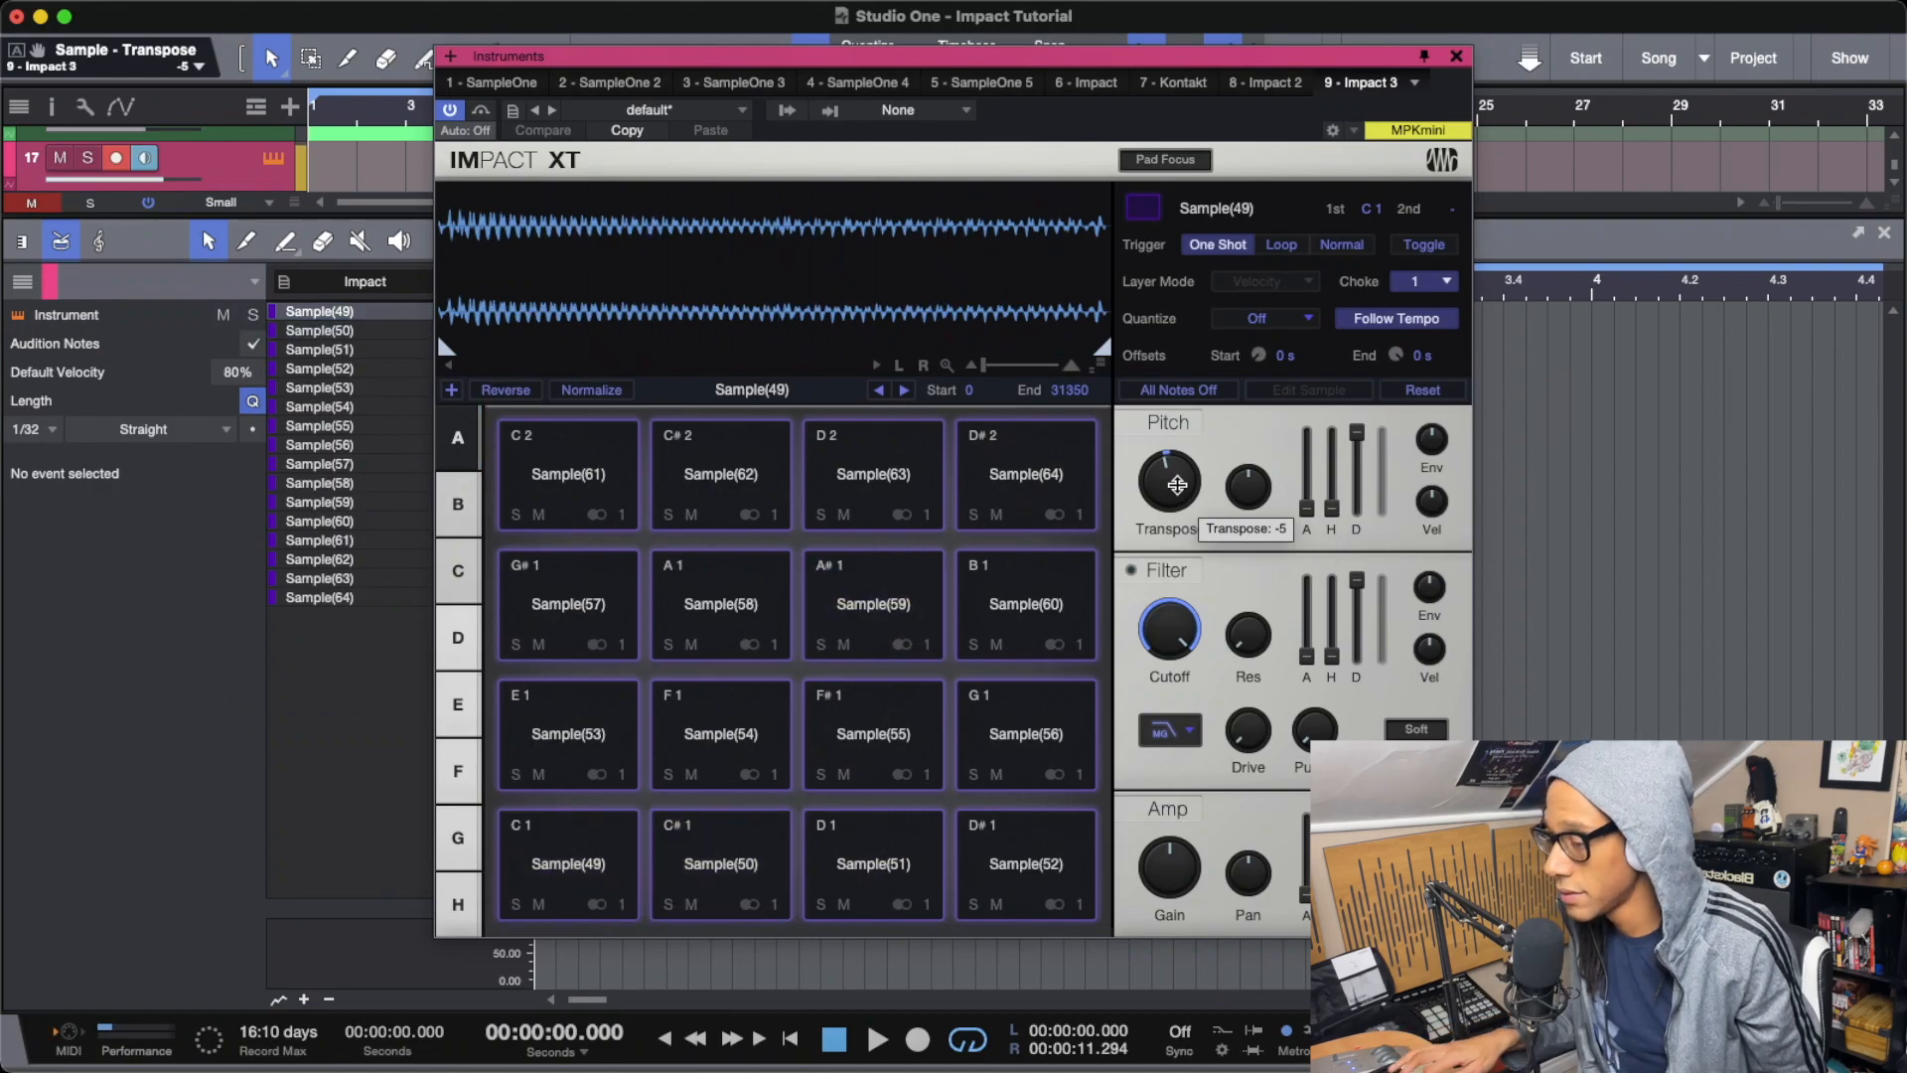
pyautogui.moveTo(1177, 484); pyautogui.dragTo(1180, 484)
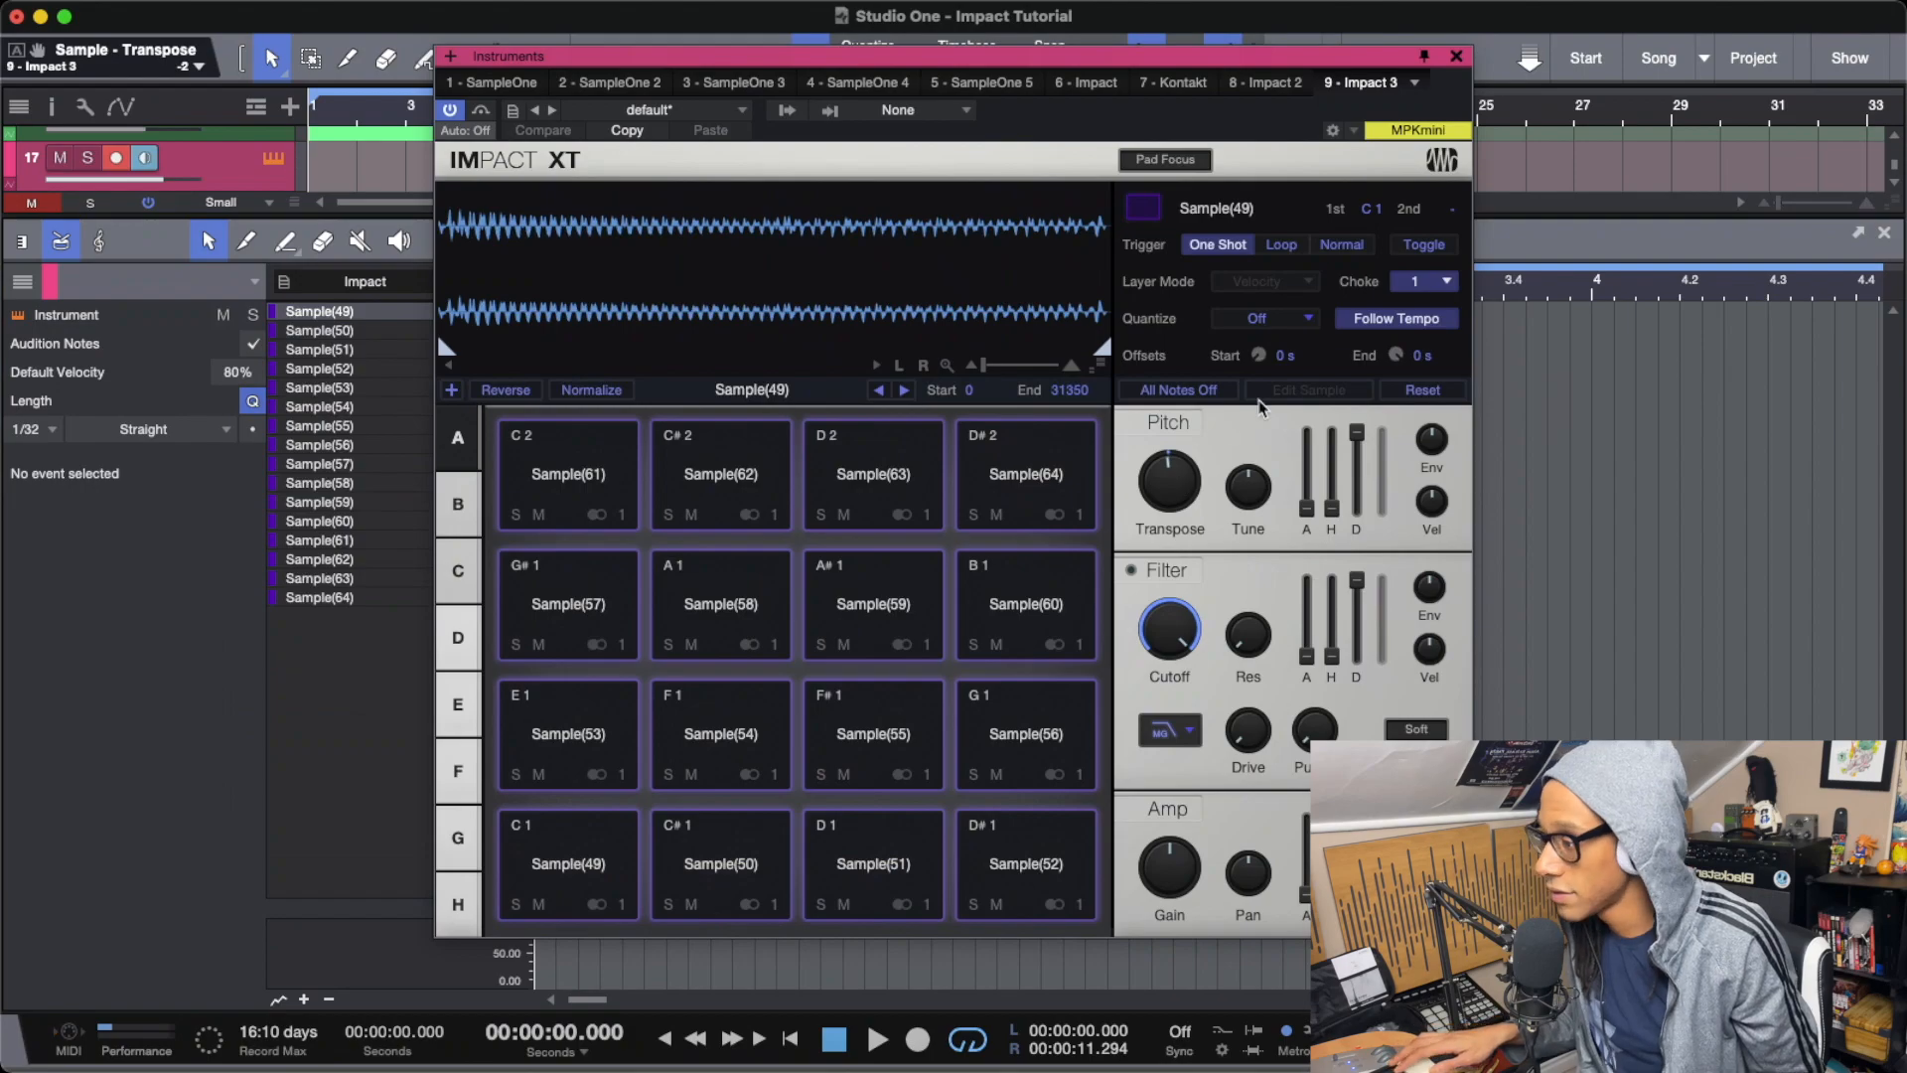
pyautogui.click(1454, 58)
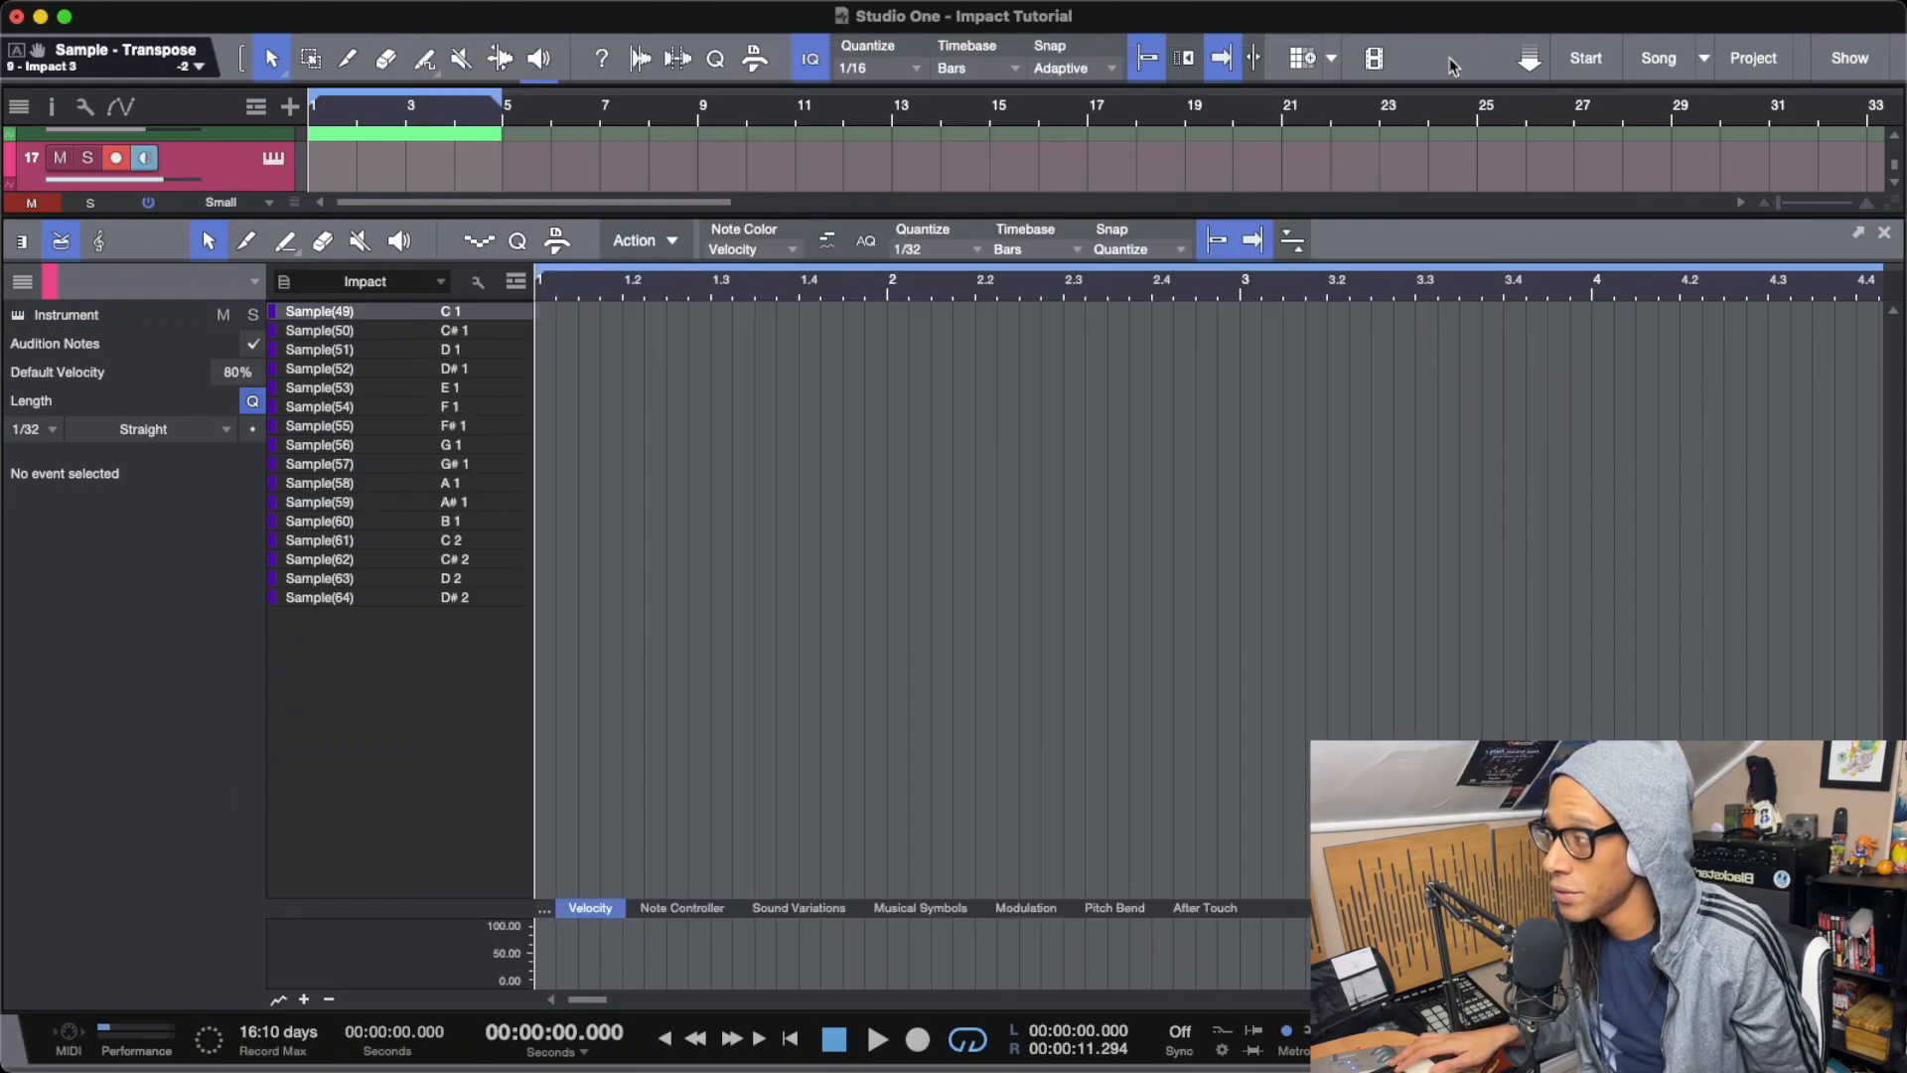
pyautogui.click(1884, 235)
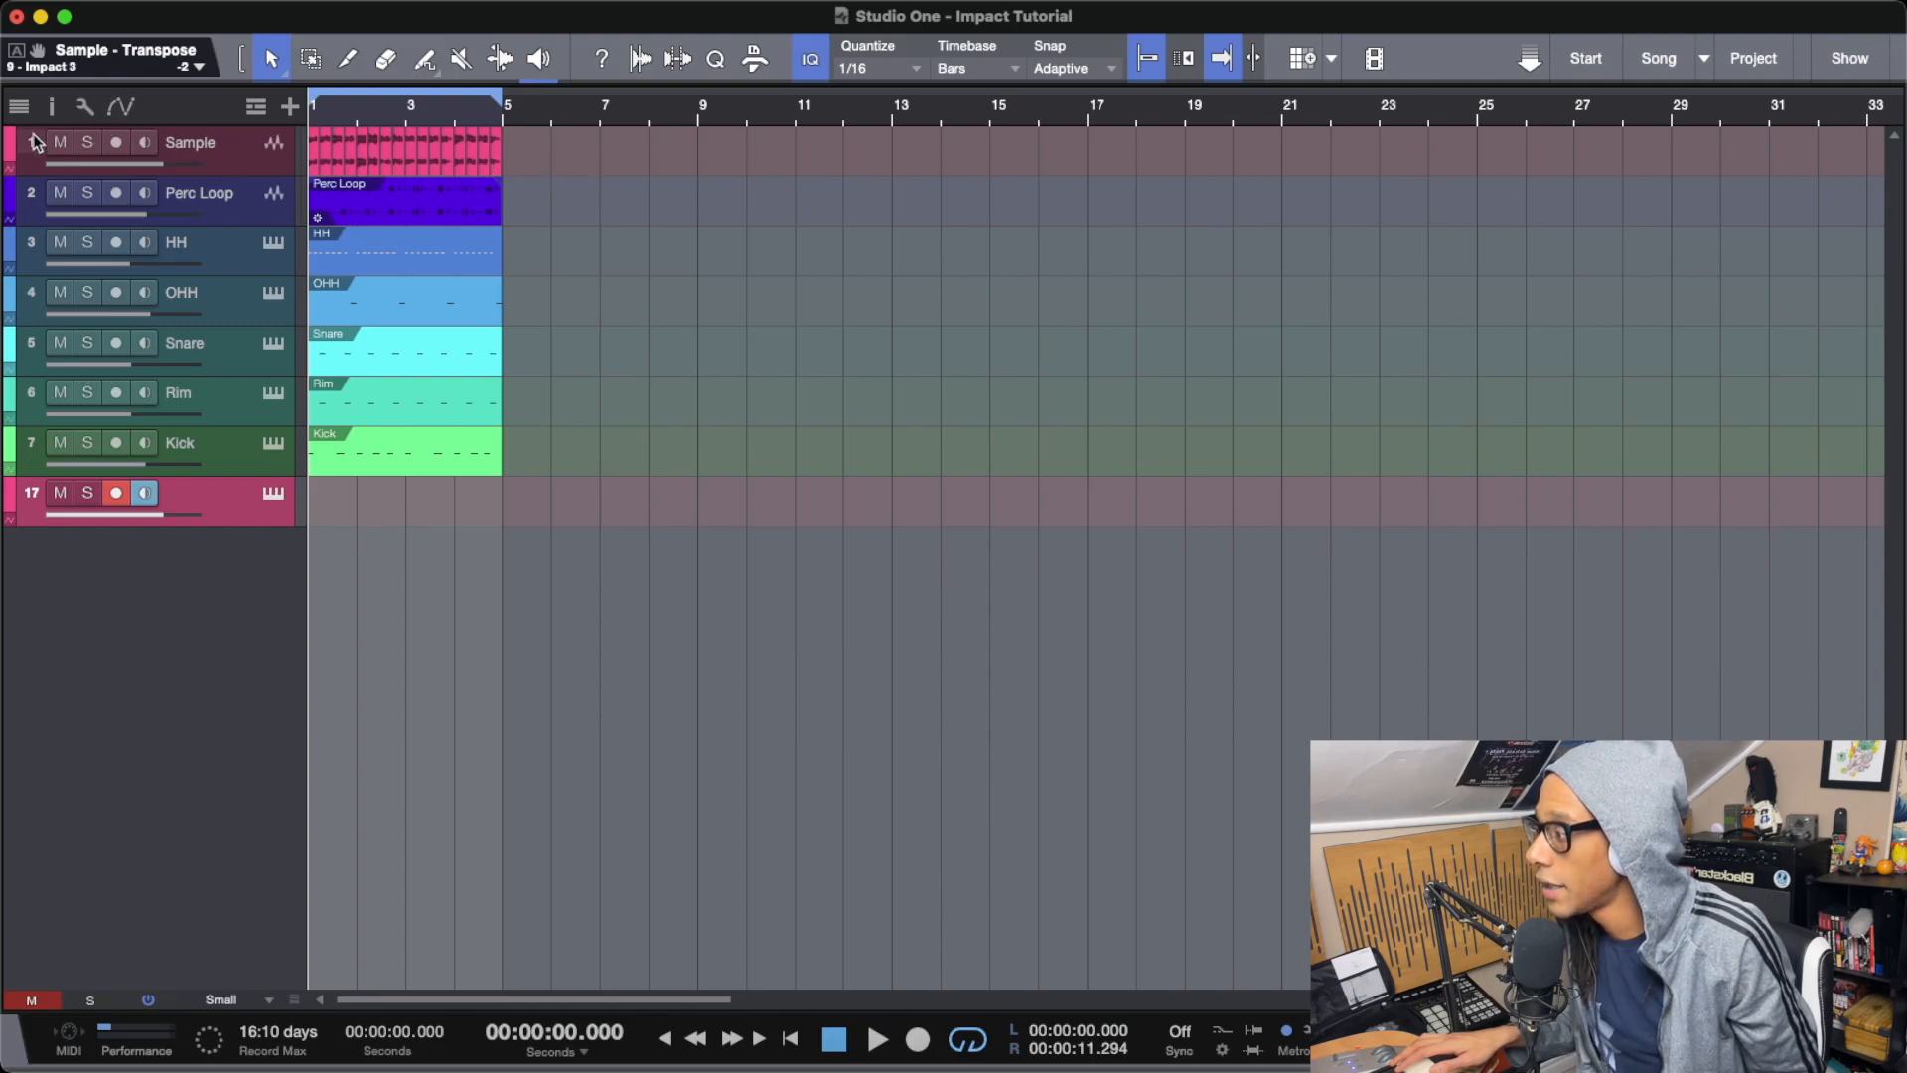
# Mute the original Sample audio track and remove it from the song.
pyautogui.click(57, 146)
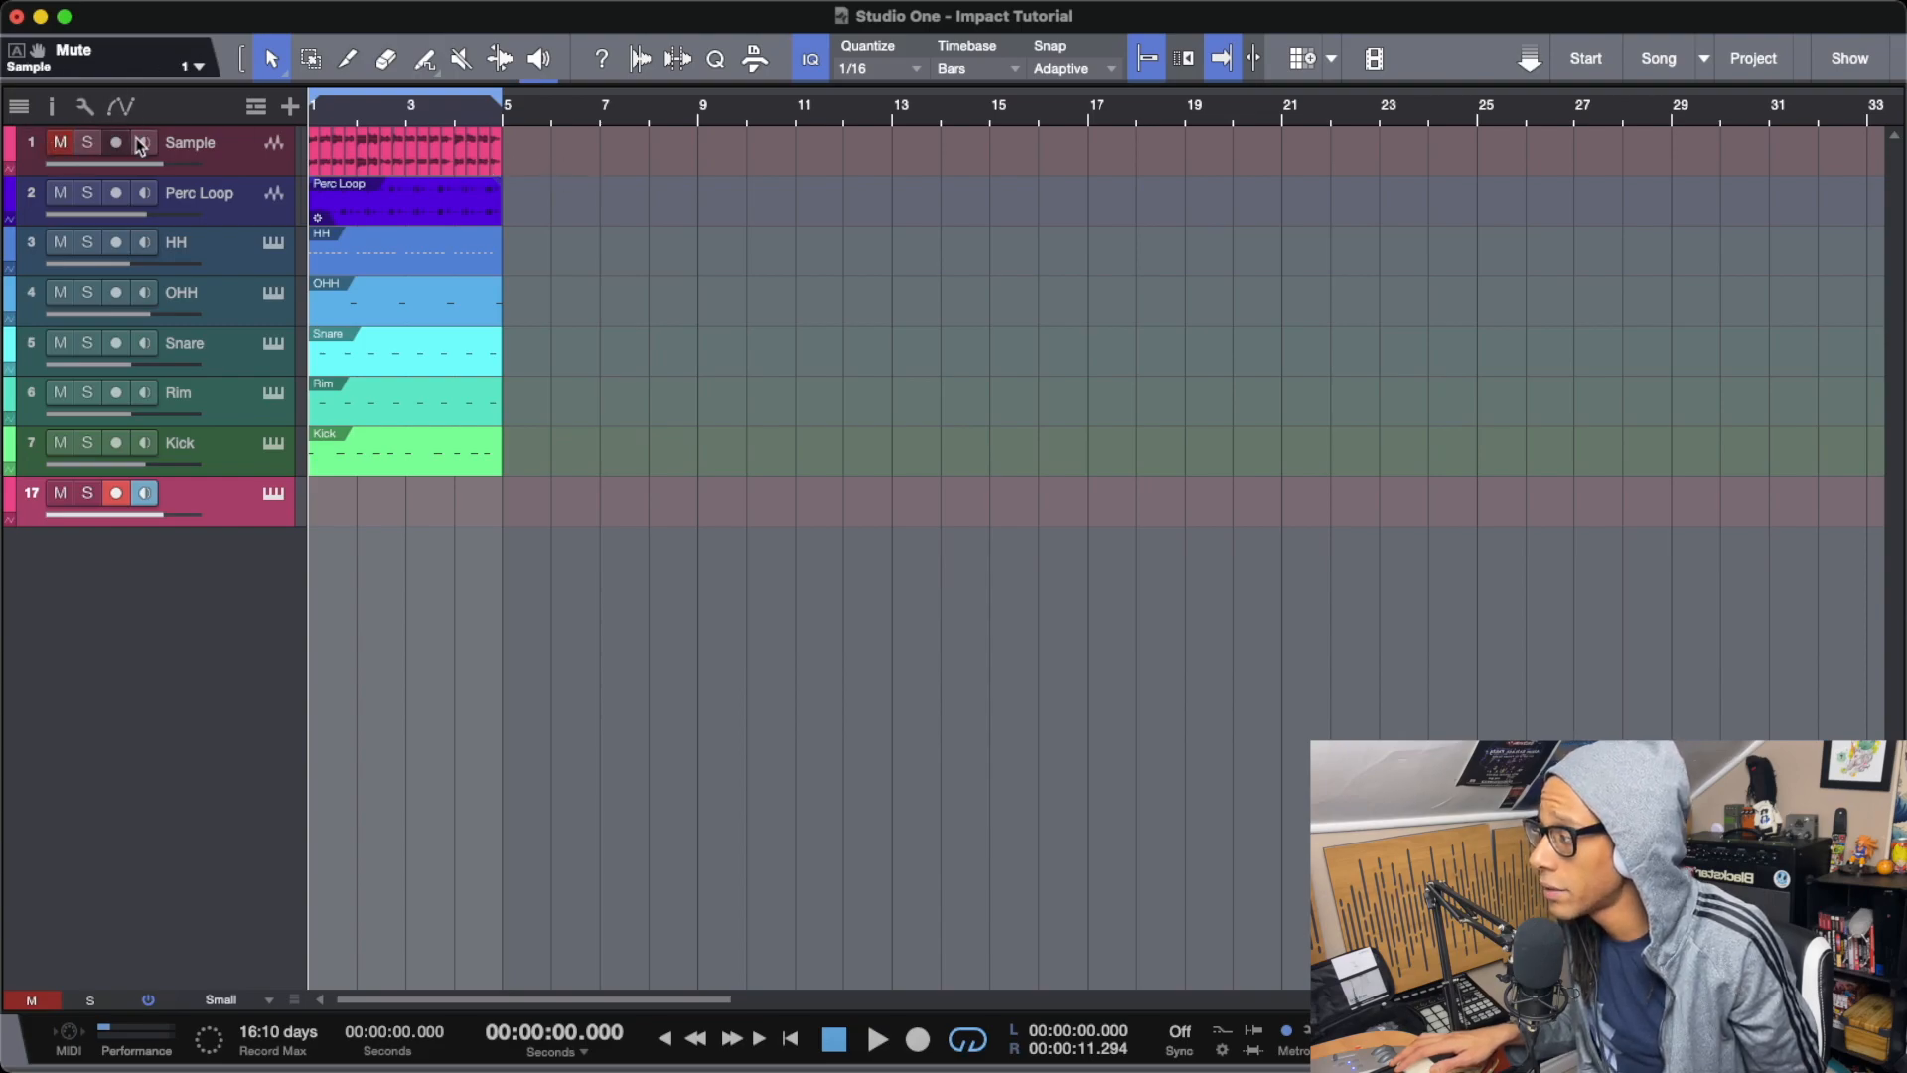
pyautogui.rightClick(235, 155)
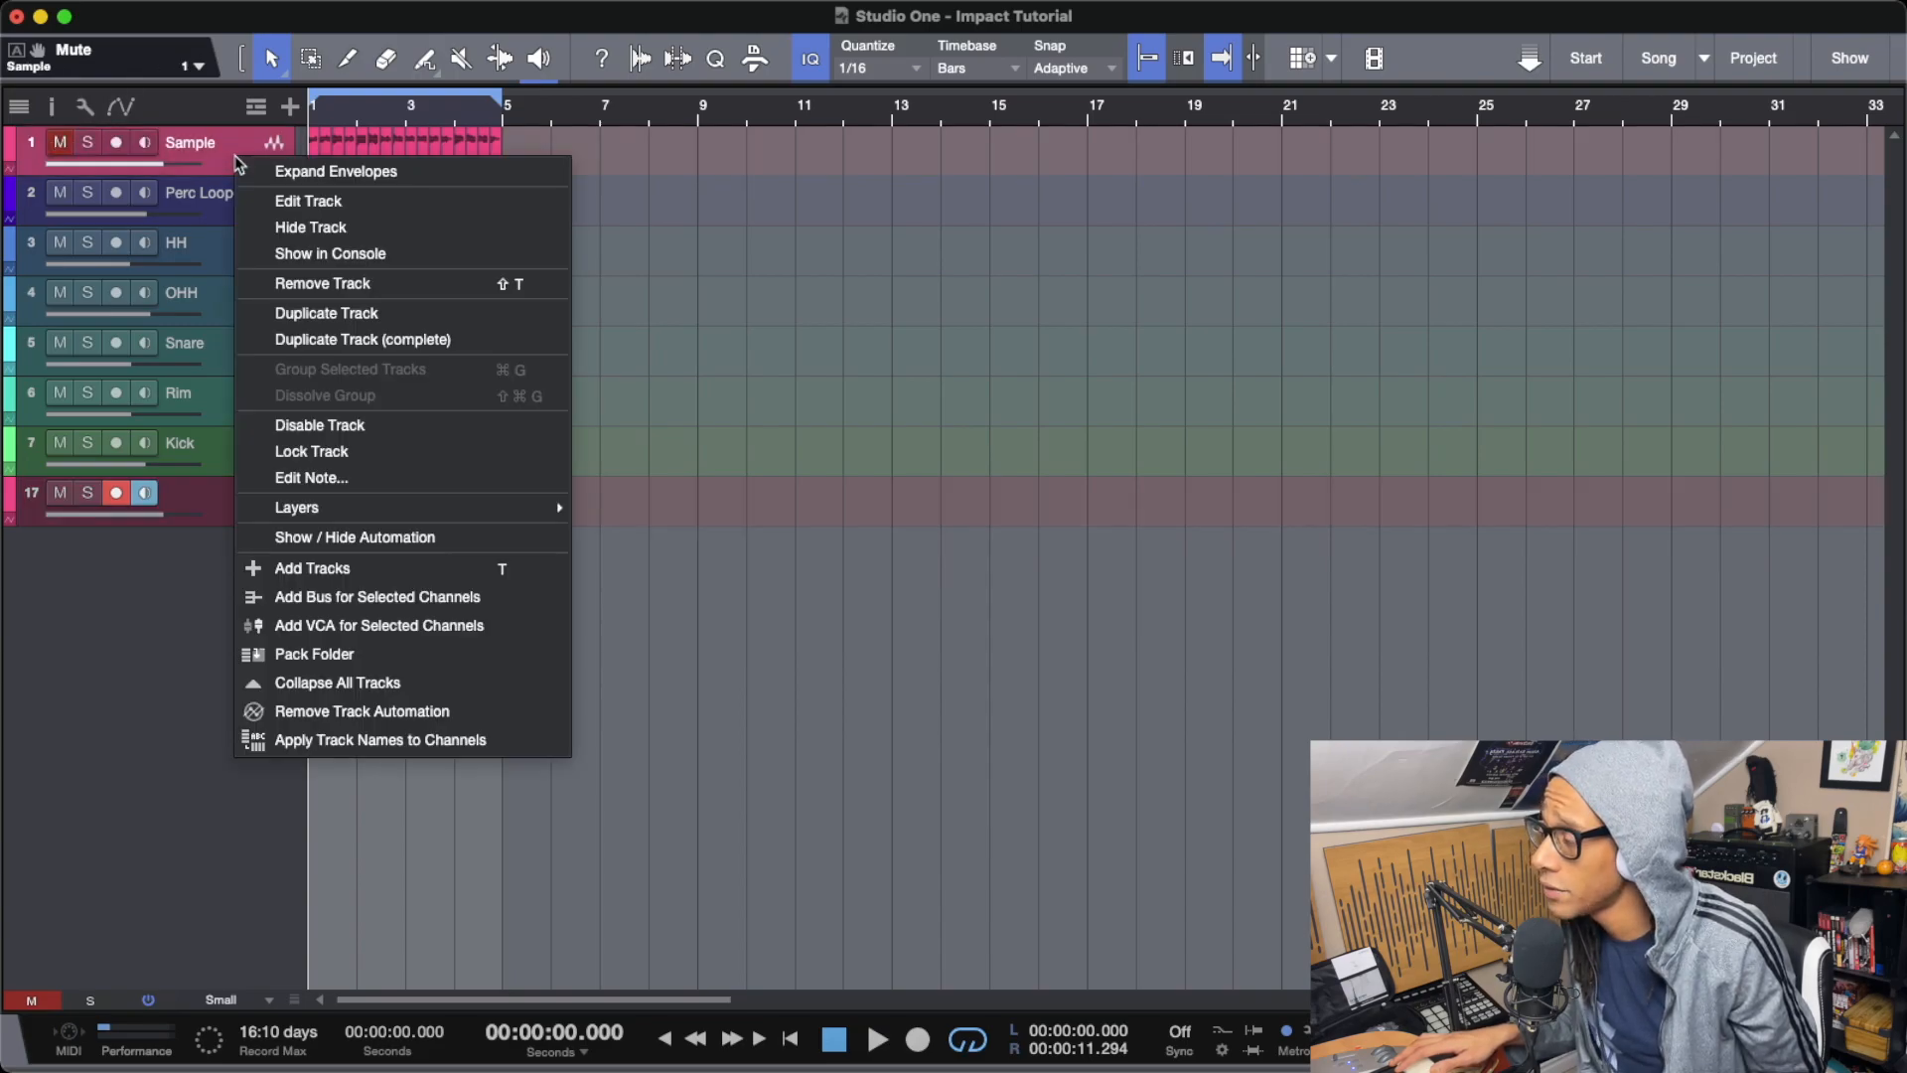
pyautogui.click(375, 285)
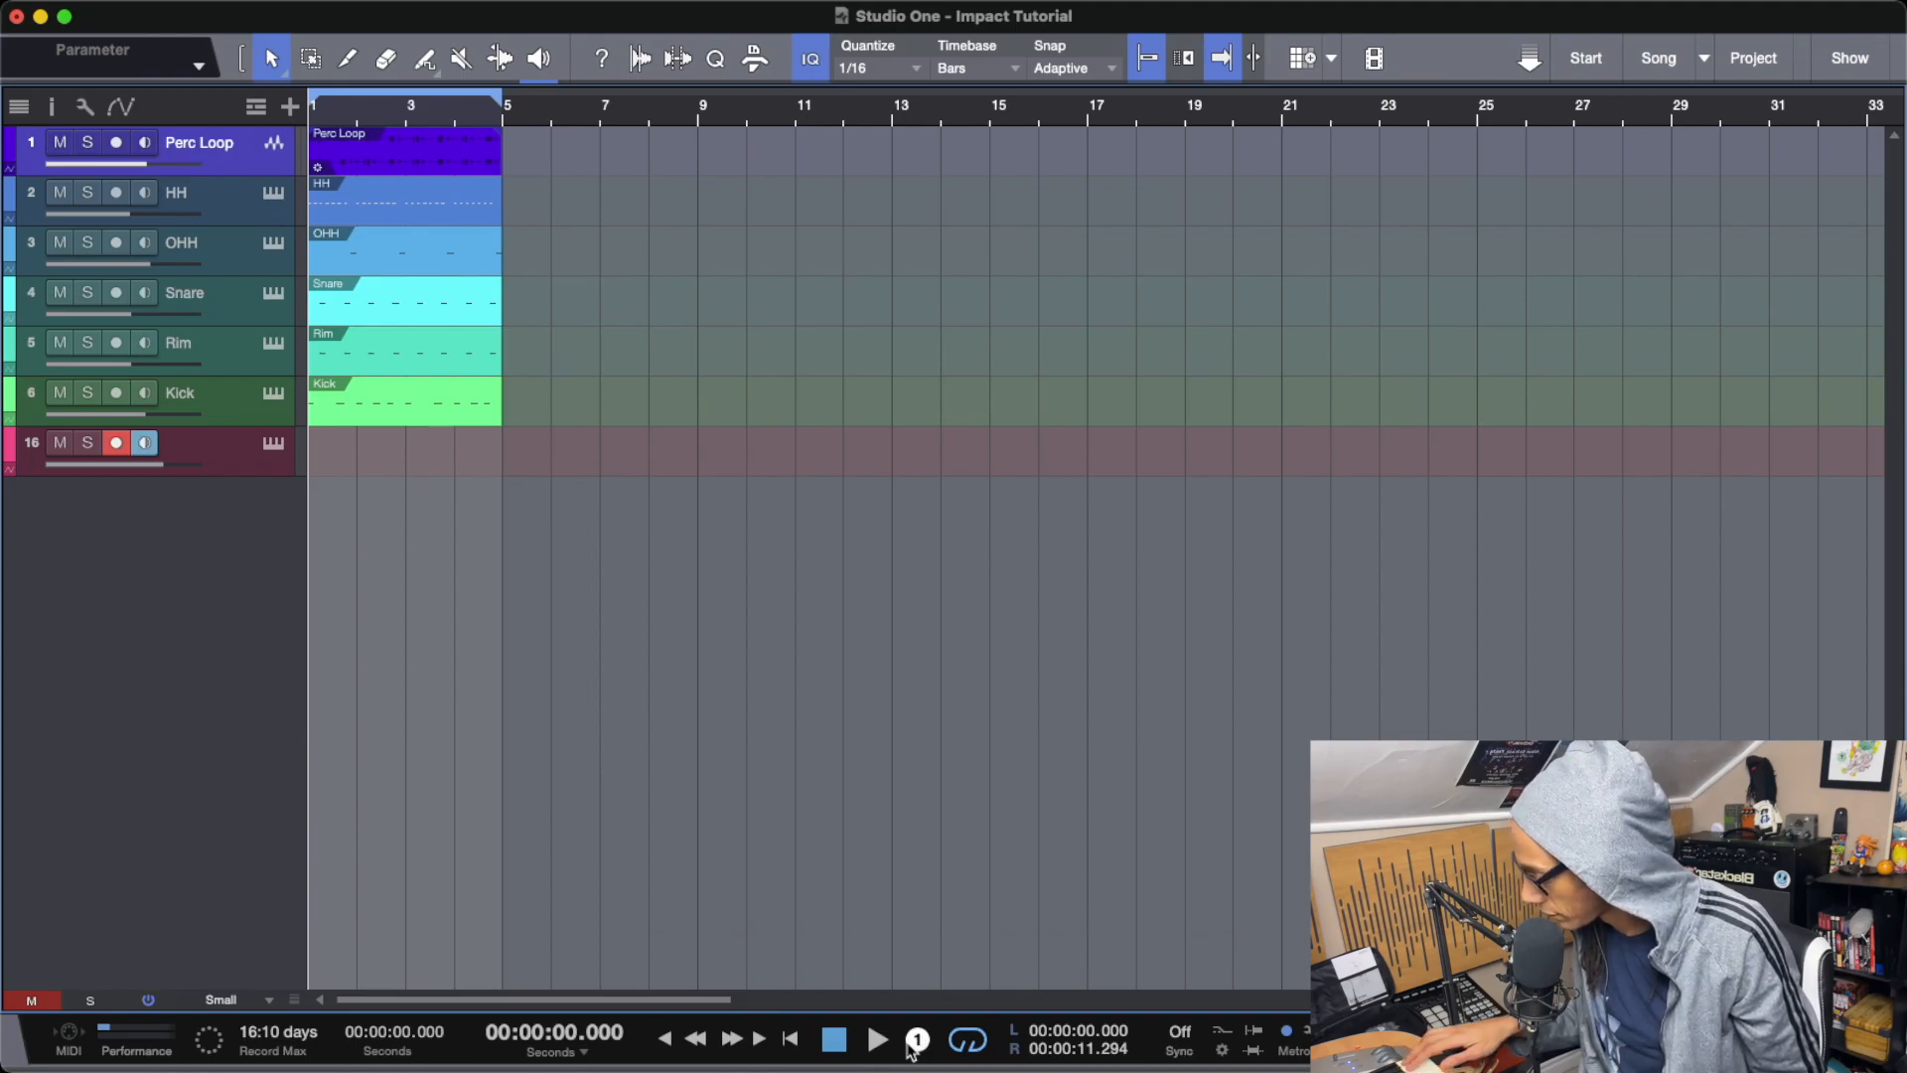
# Record a performance of the sample chops on the new Impact track over the looped bars 1 to 5, and play it back.
pyautogui.click(913, 1042)
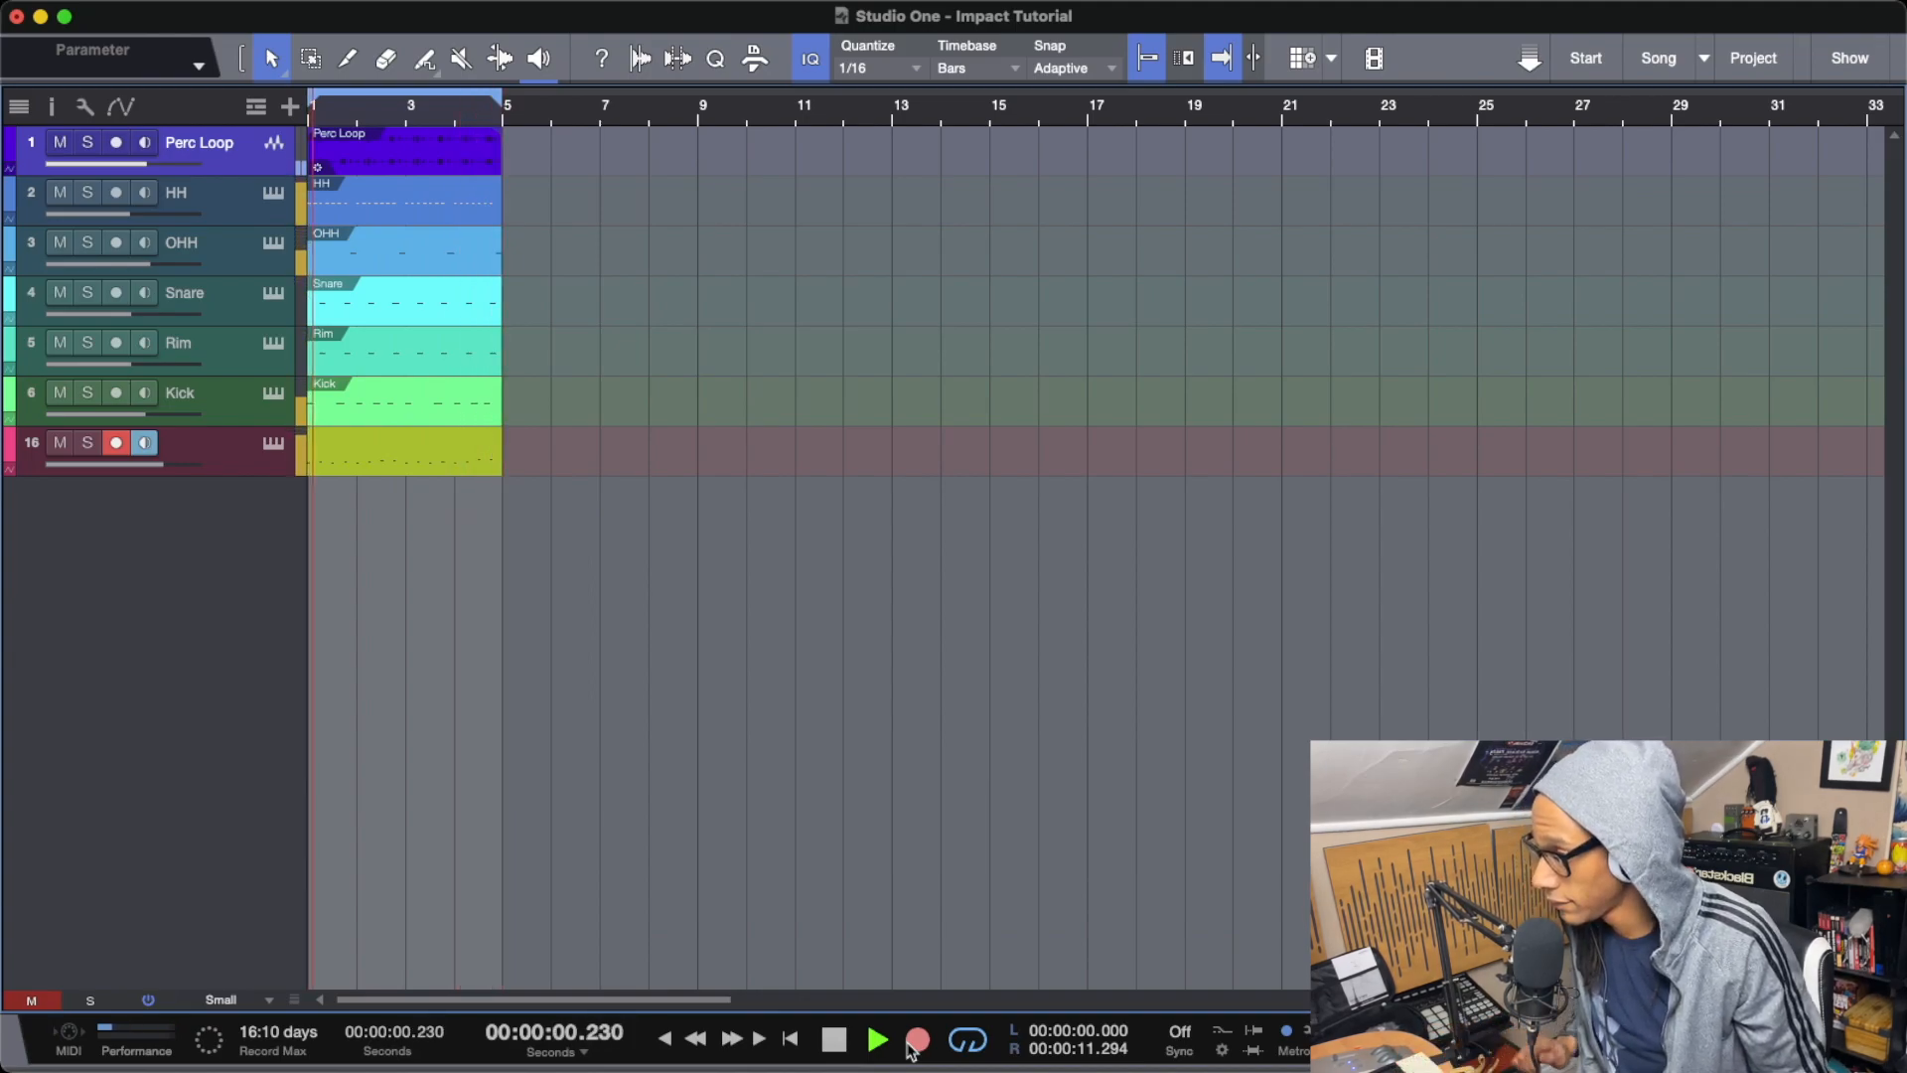
pyautogui.click(910, 1048)
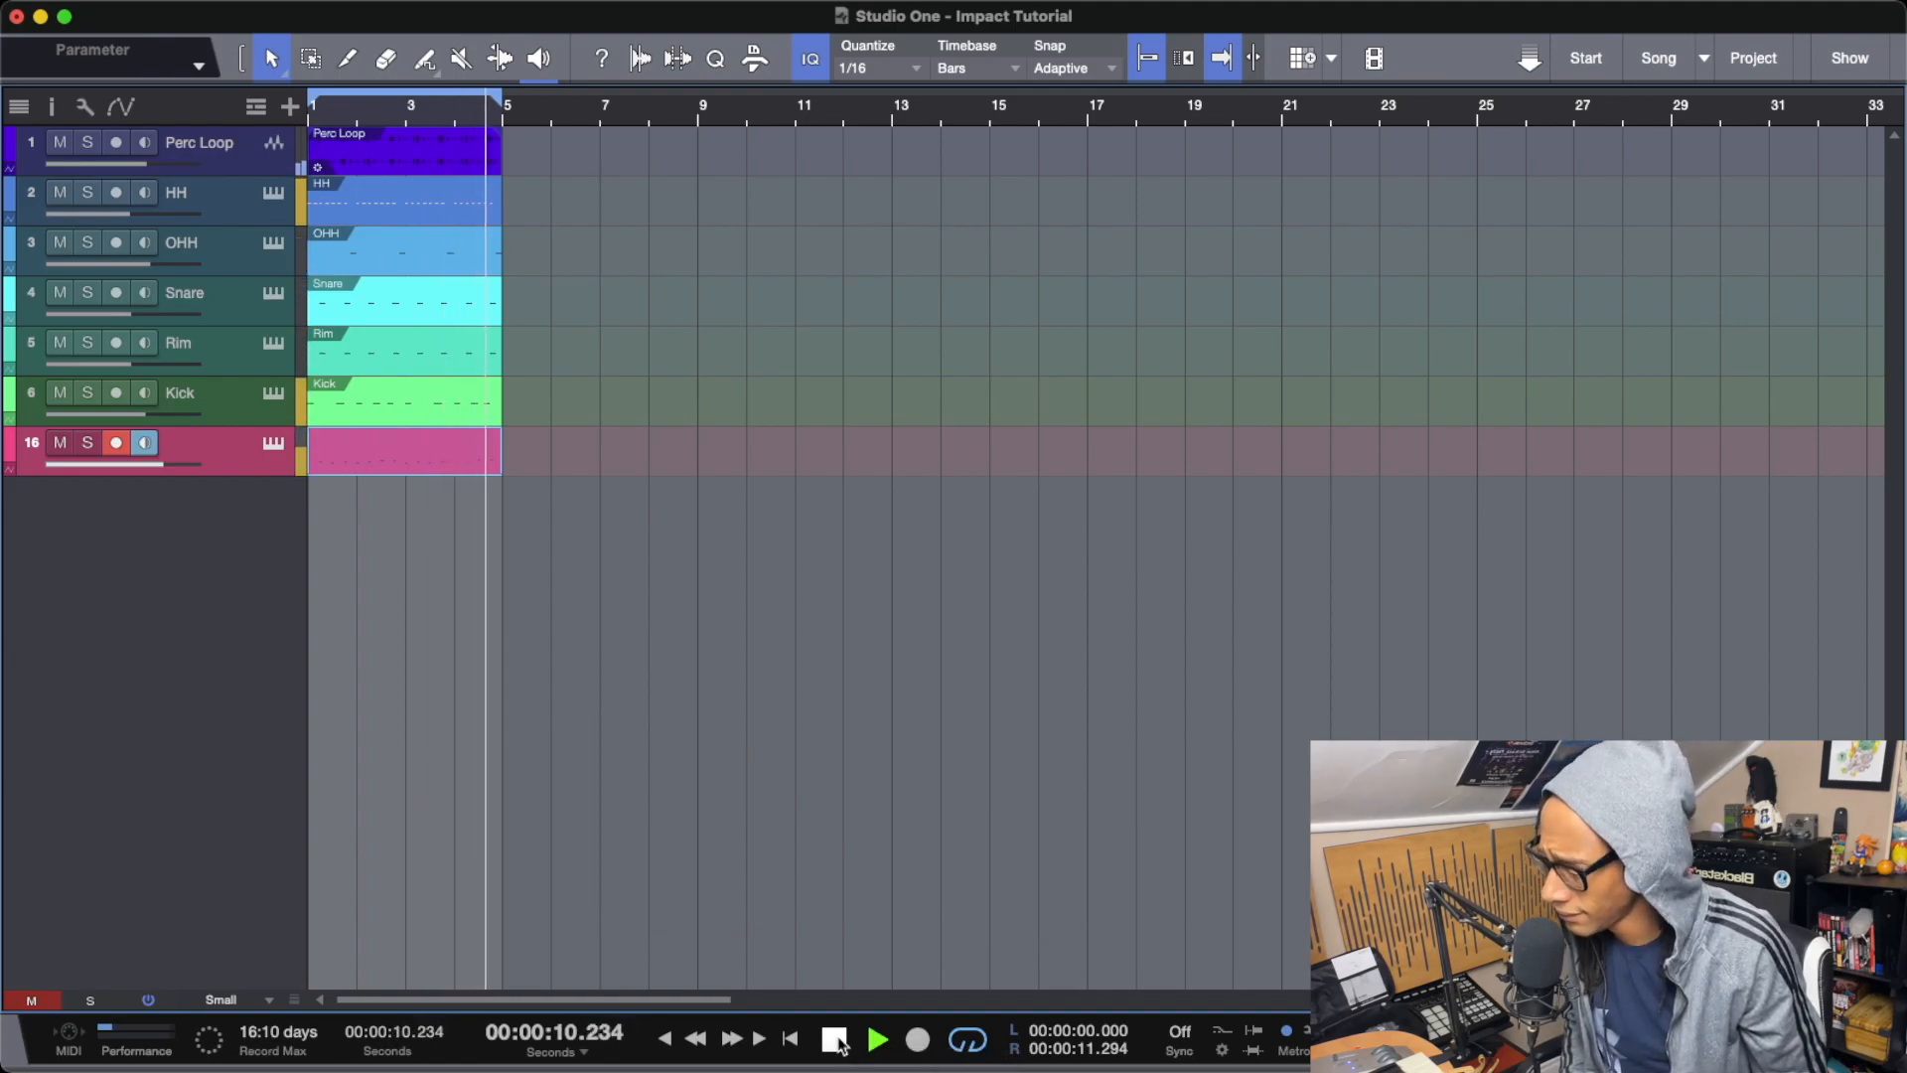
pyautogui.click(835, 1039)
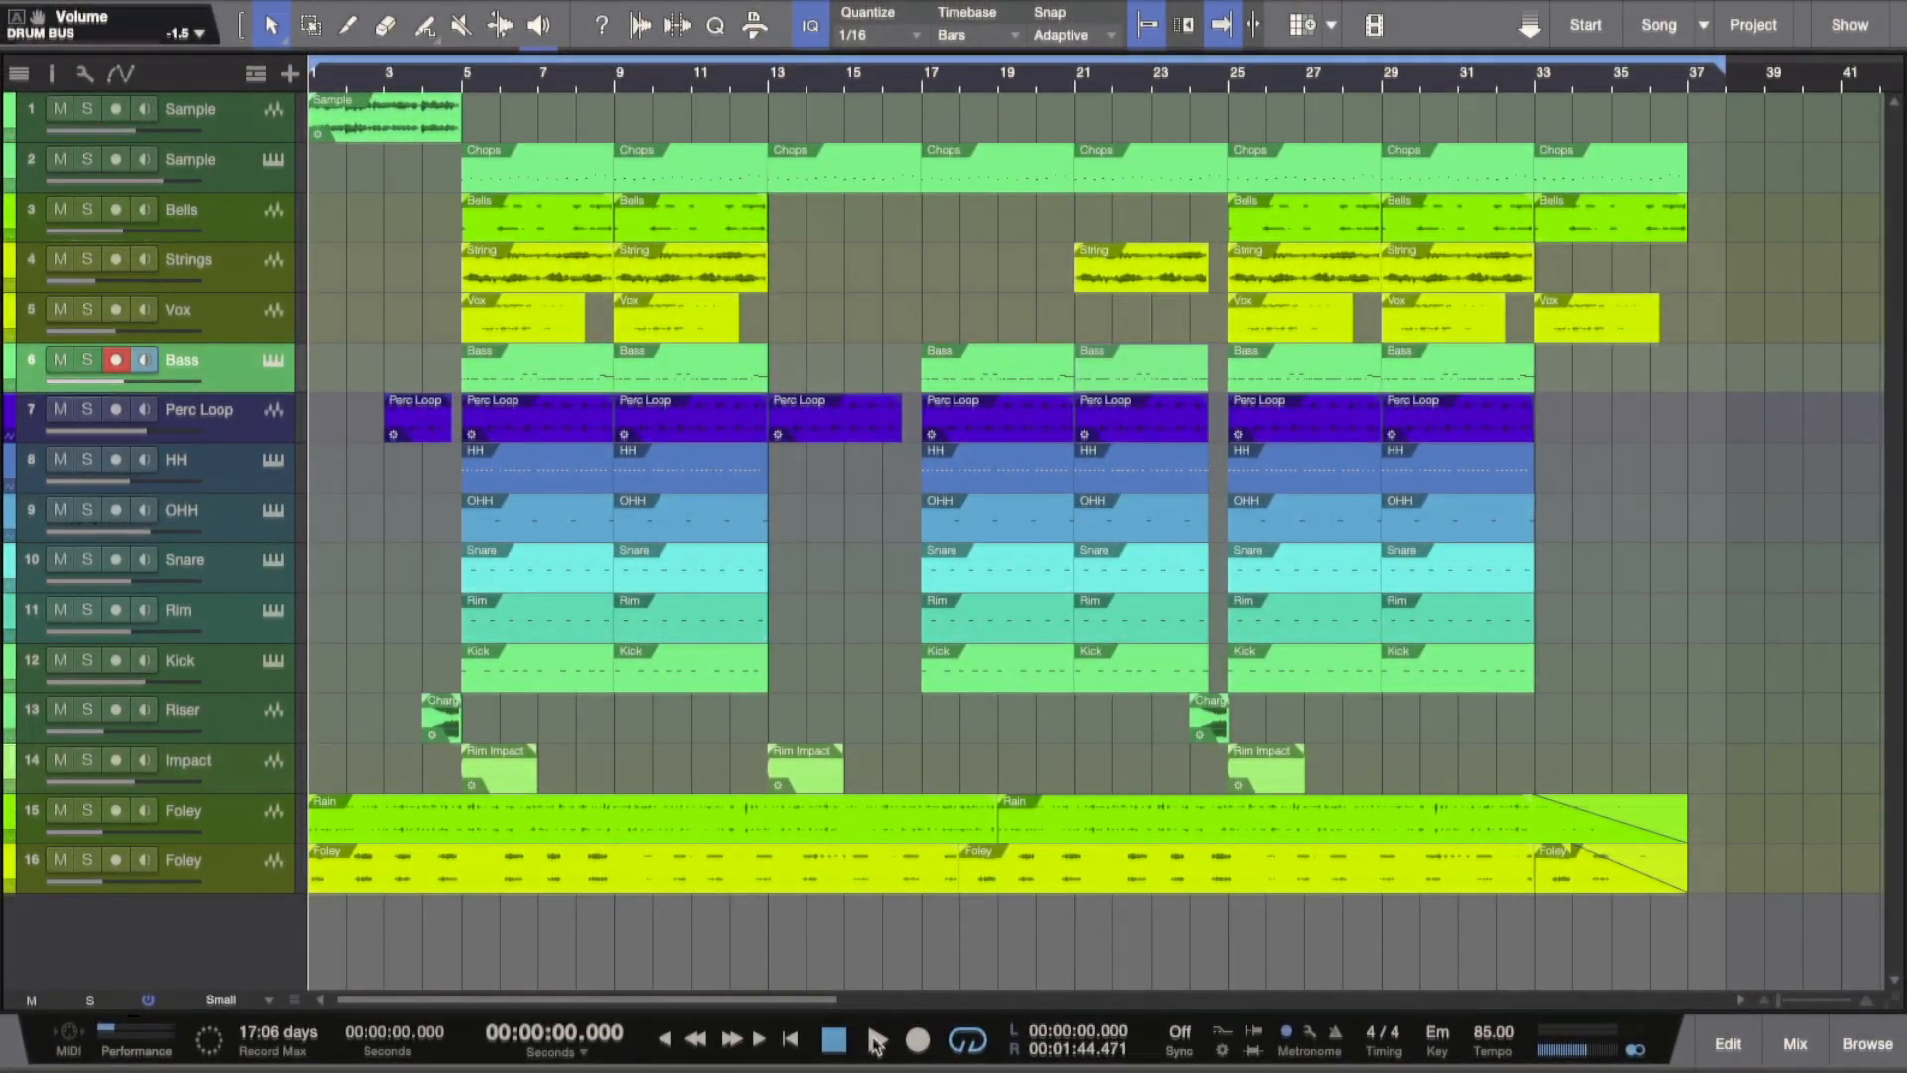
# Play the full arrangement from the start and view the Impact XT instrument on the Sample track.
pyautogui.click(884, 1061)
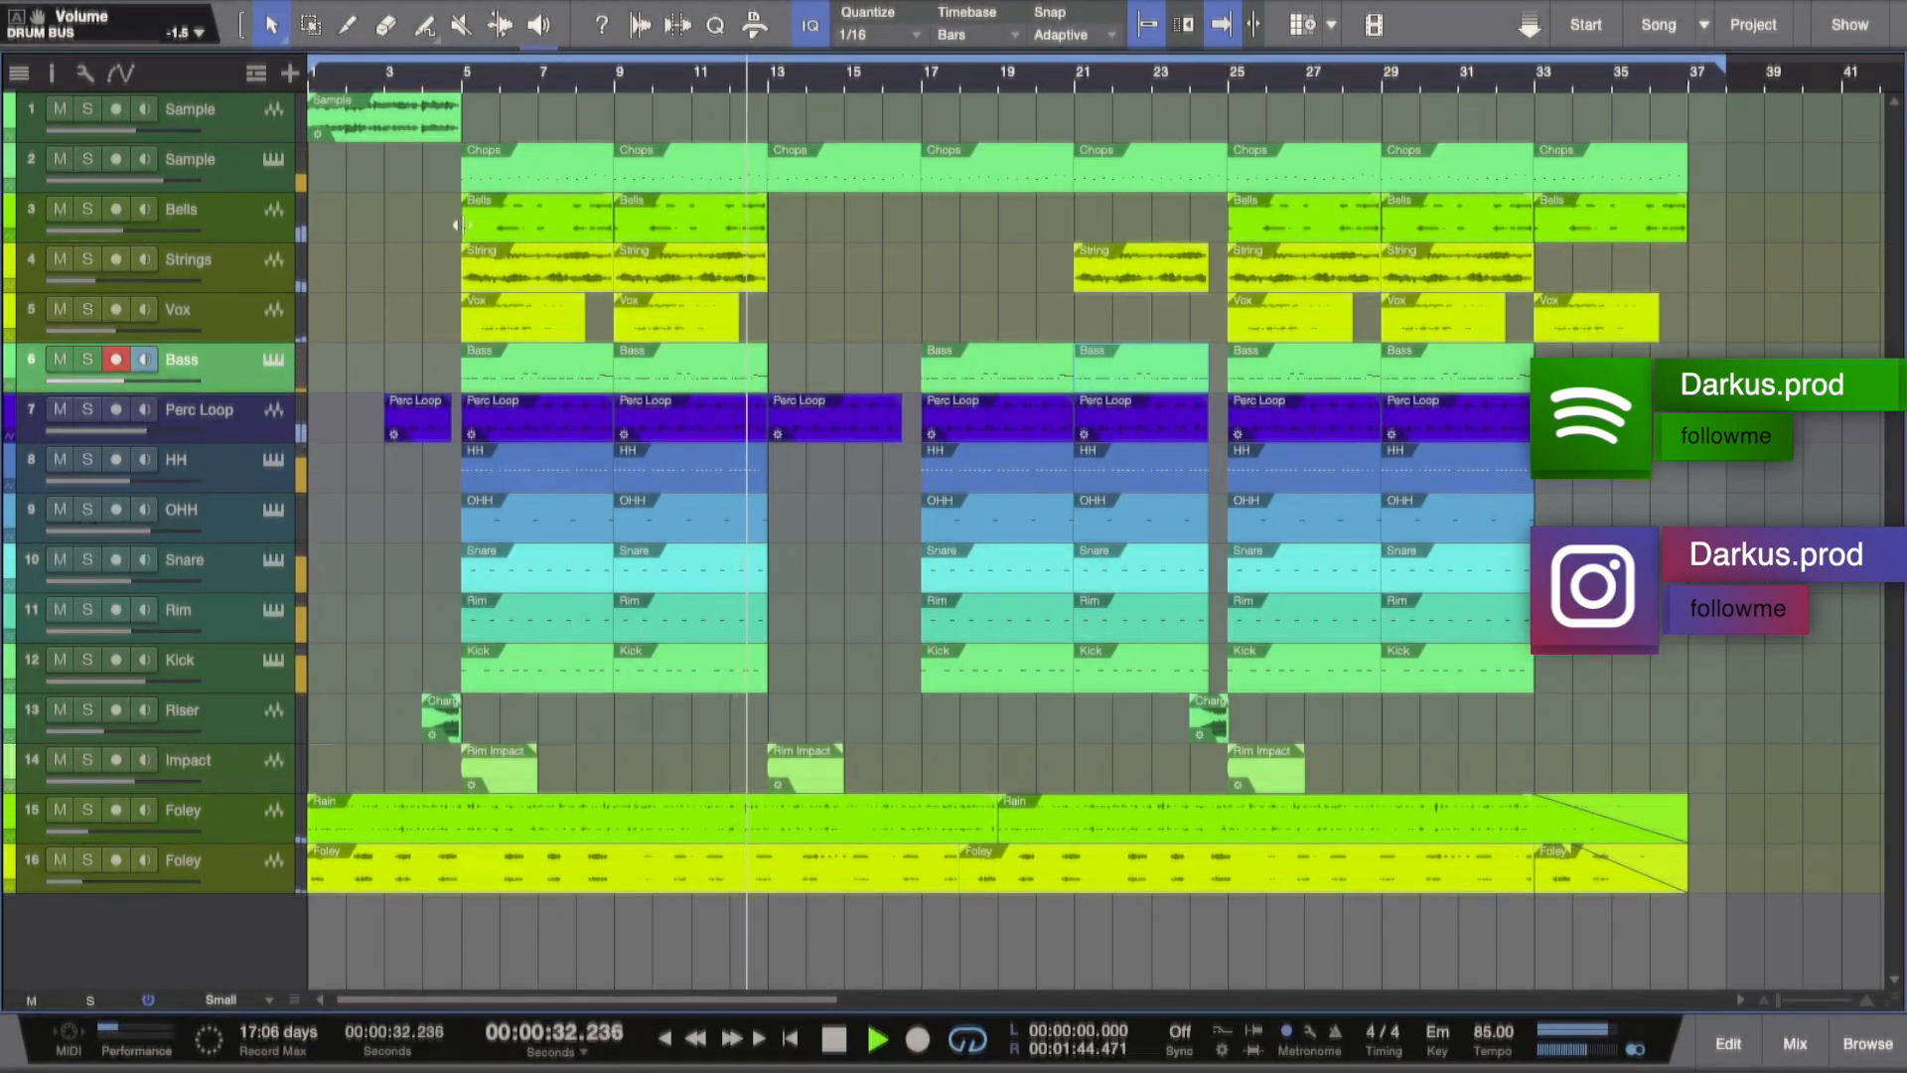
pyautogui.click(271, 161)
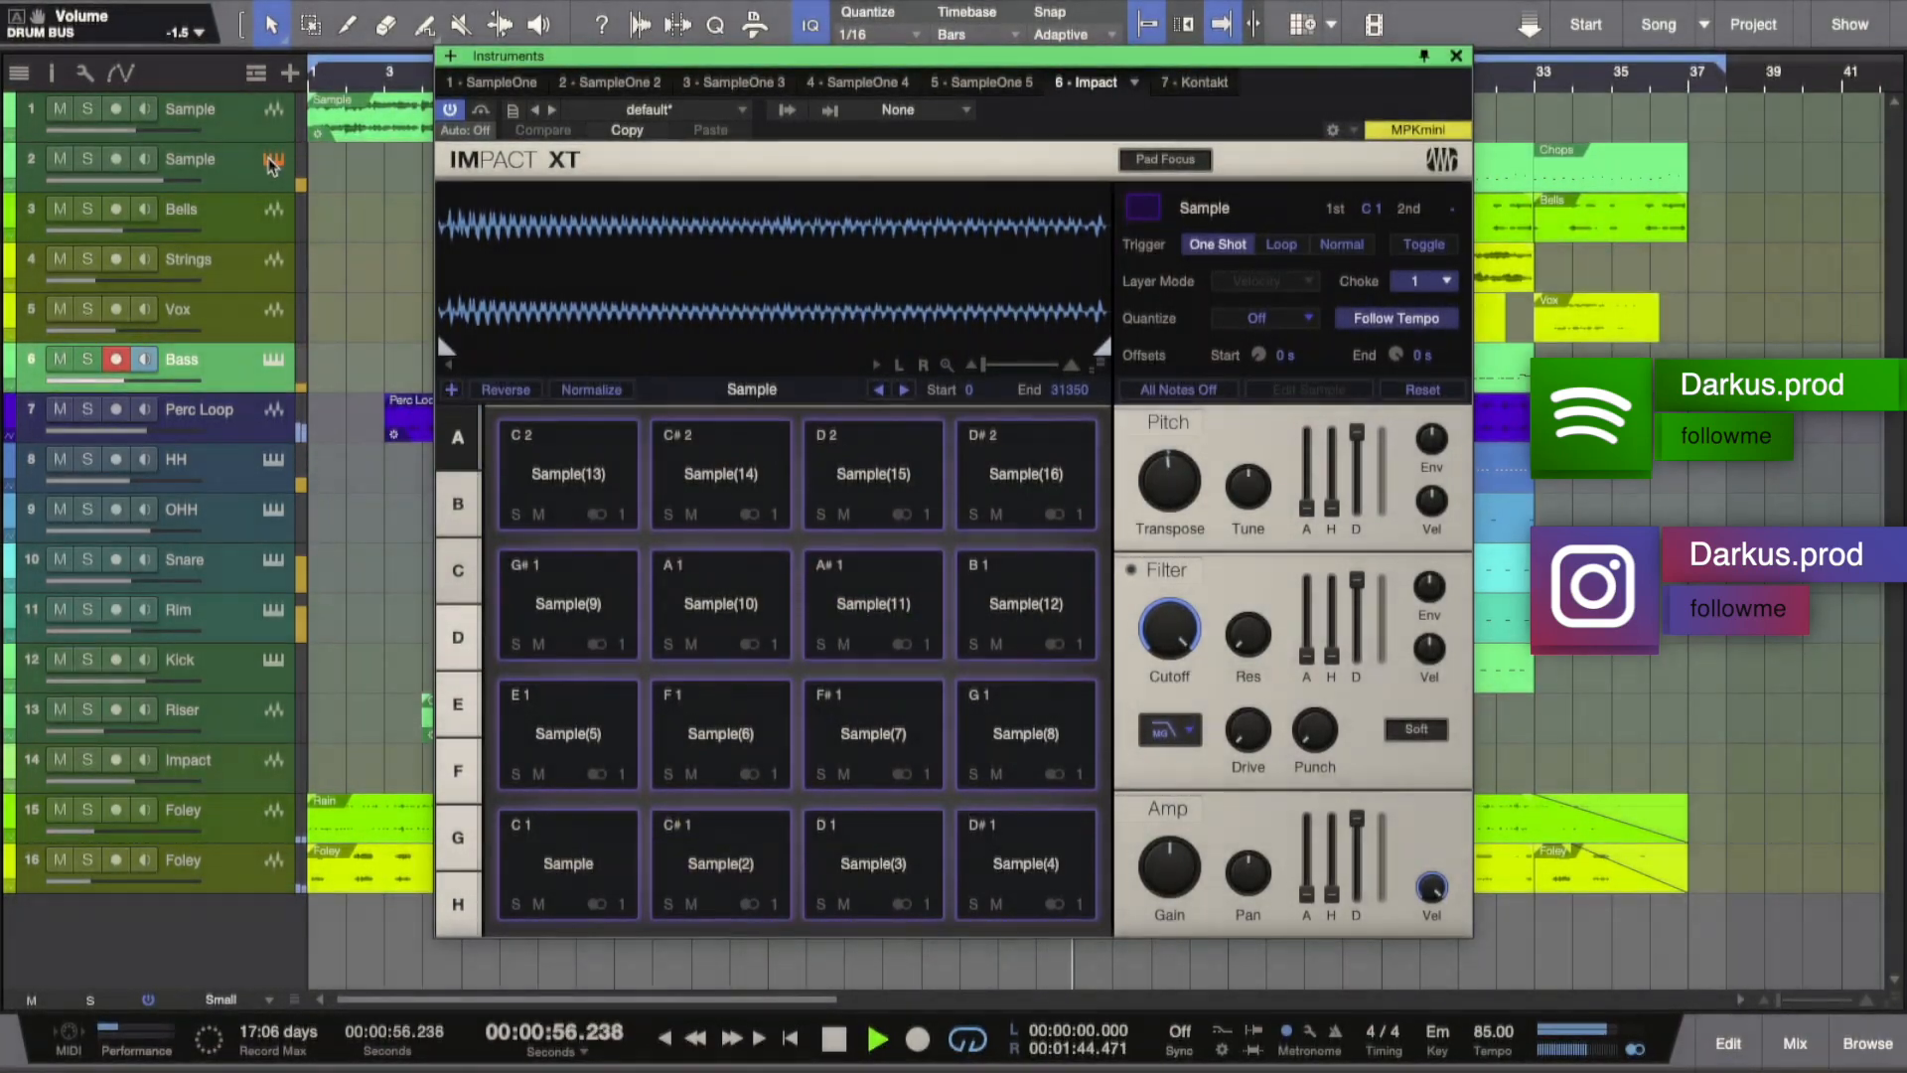
pyautogui.click(271, 162)
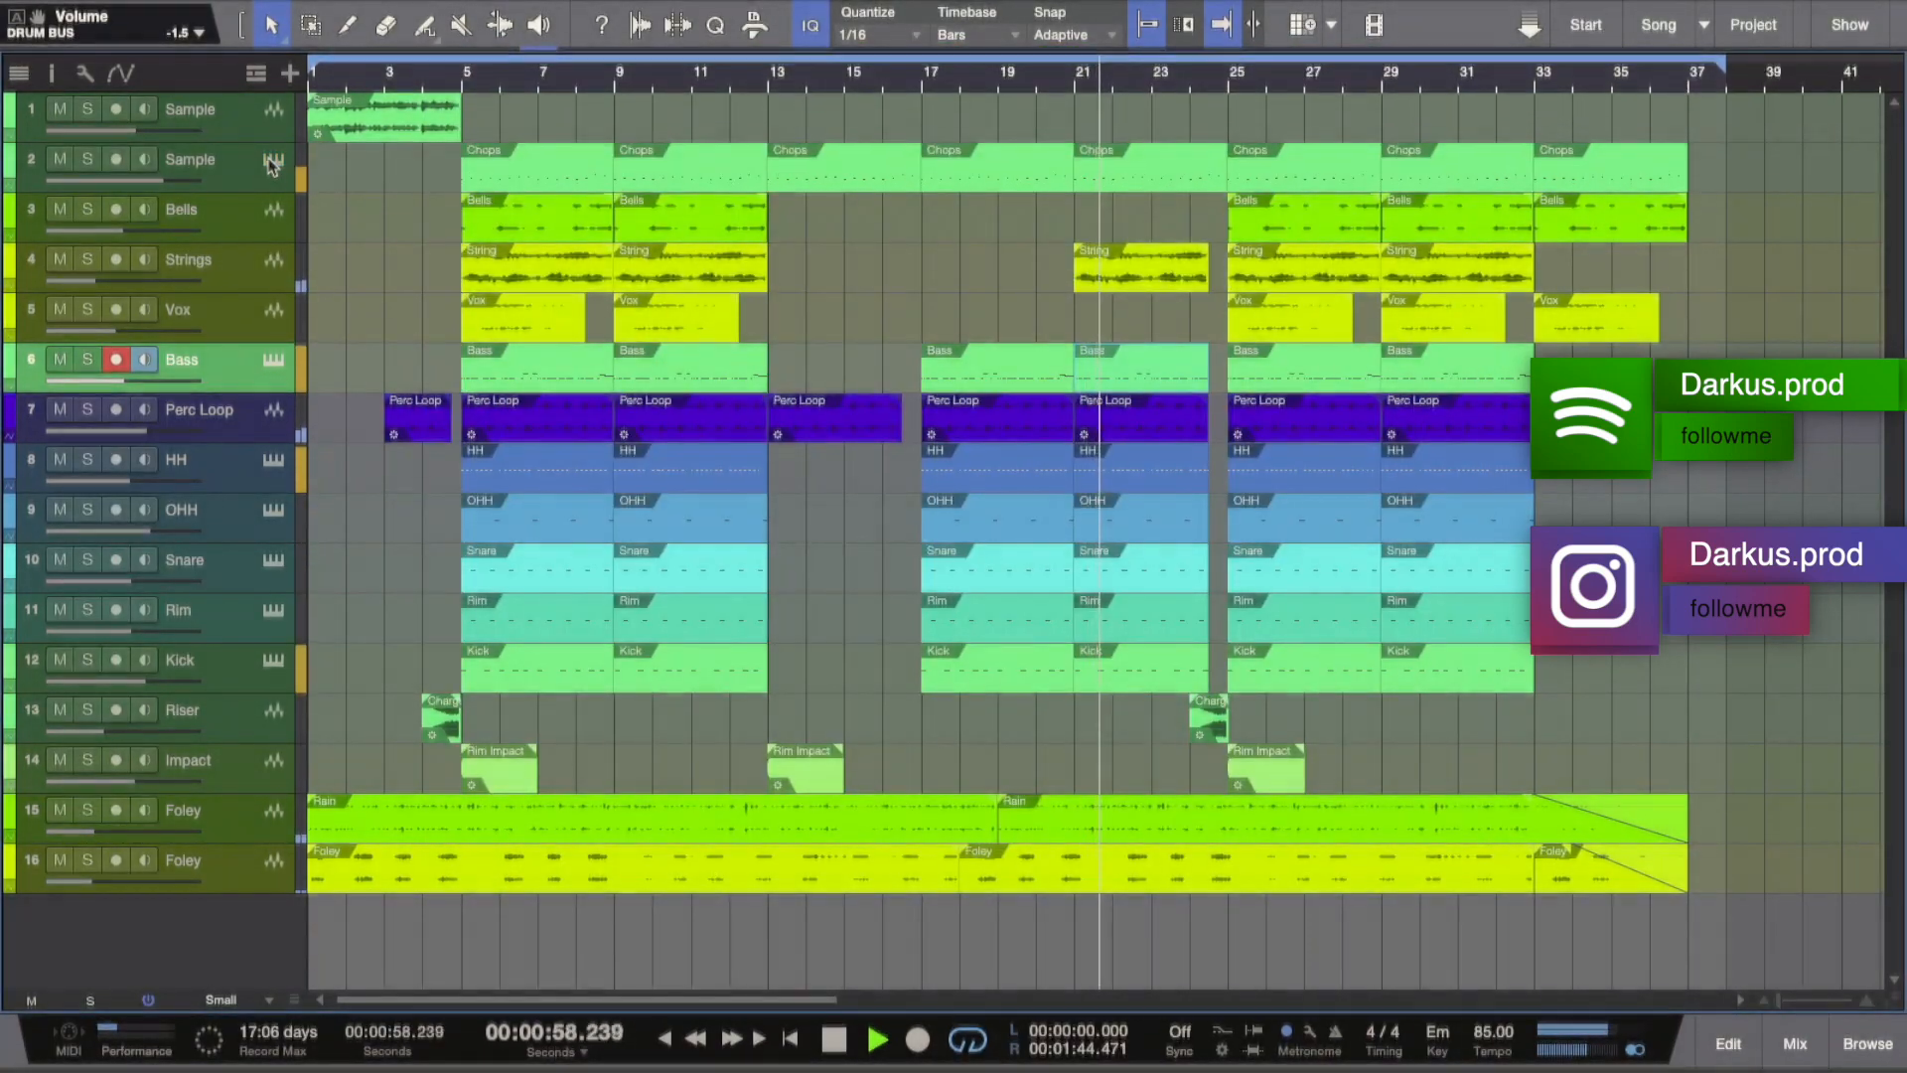
# View the notes of the Bass part starting at bar 25 in the note editor during playback, and close the editor.
pyautogui.doubleClick(1304, 383)
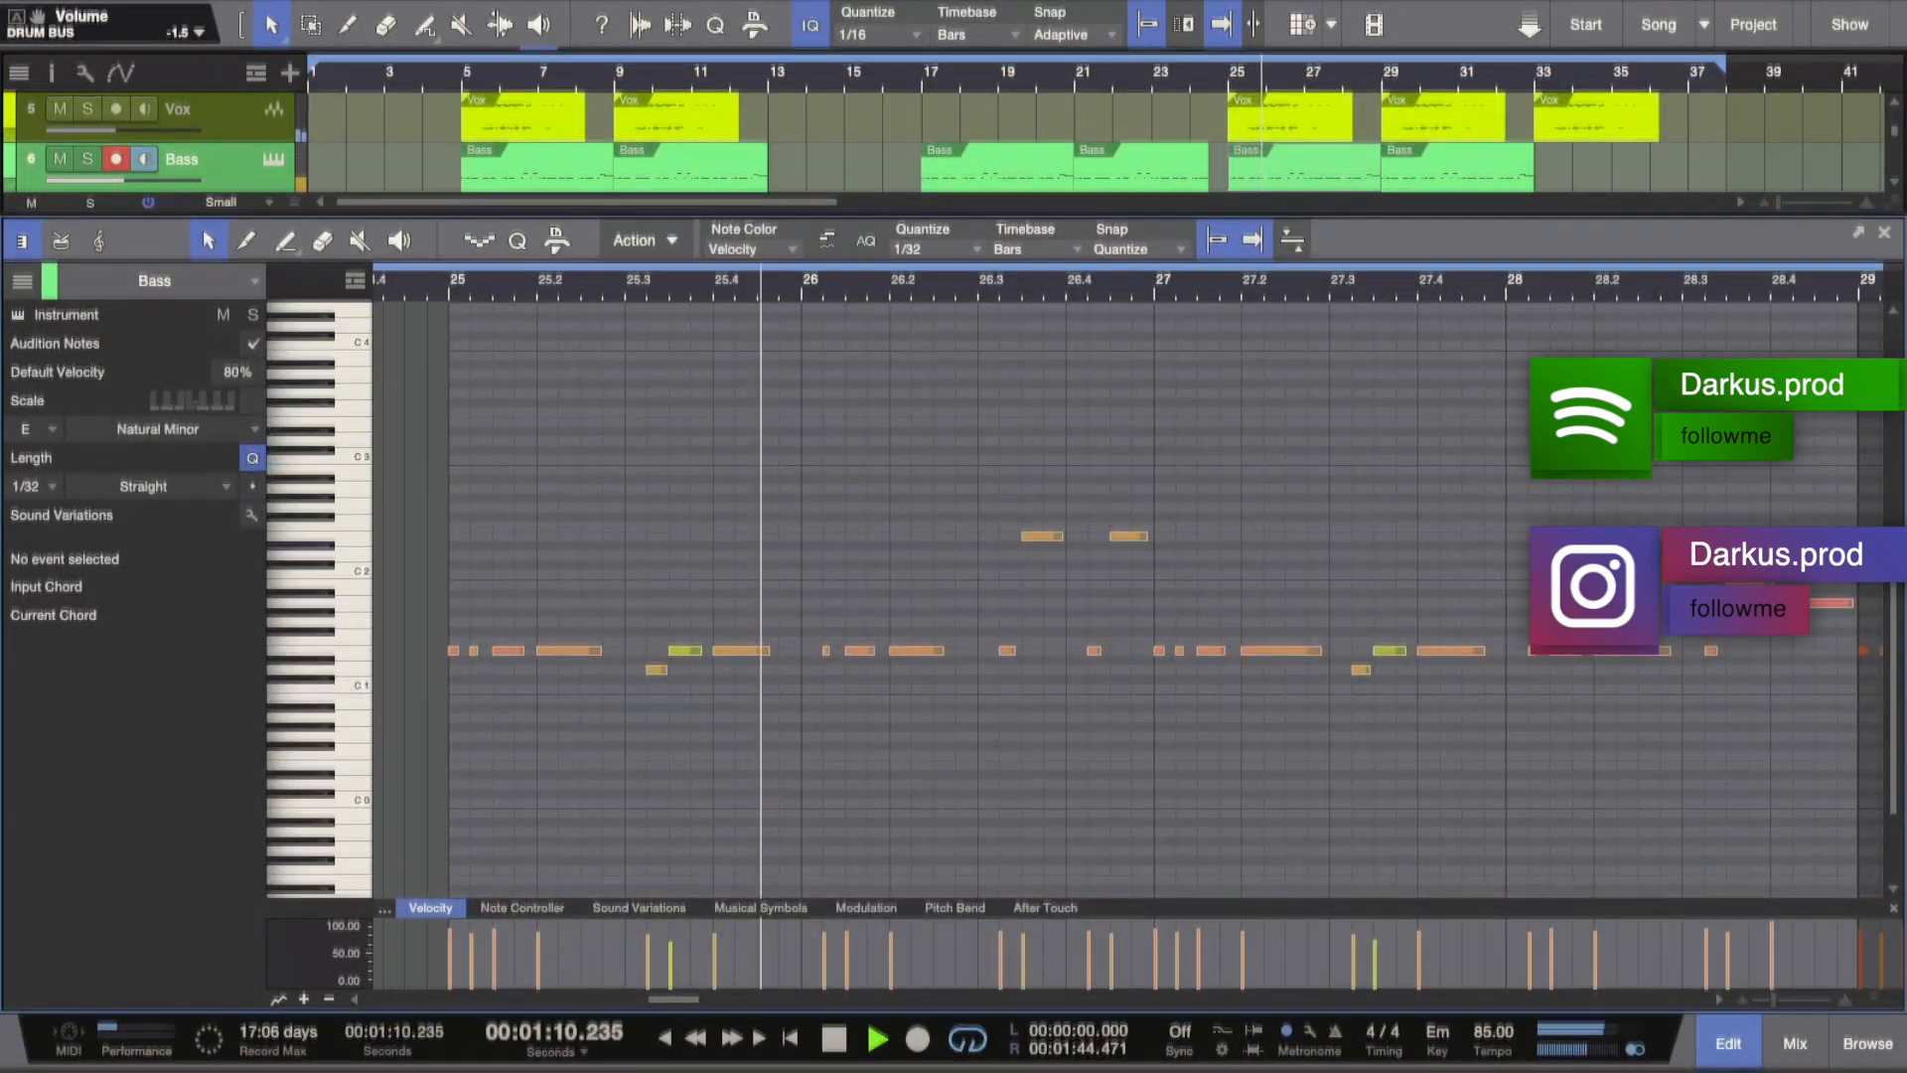
pyautogui.scroll(2, 1865, 509)
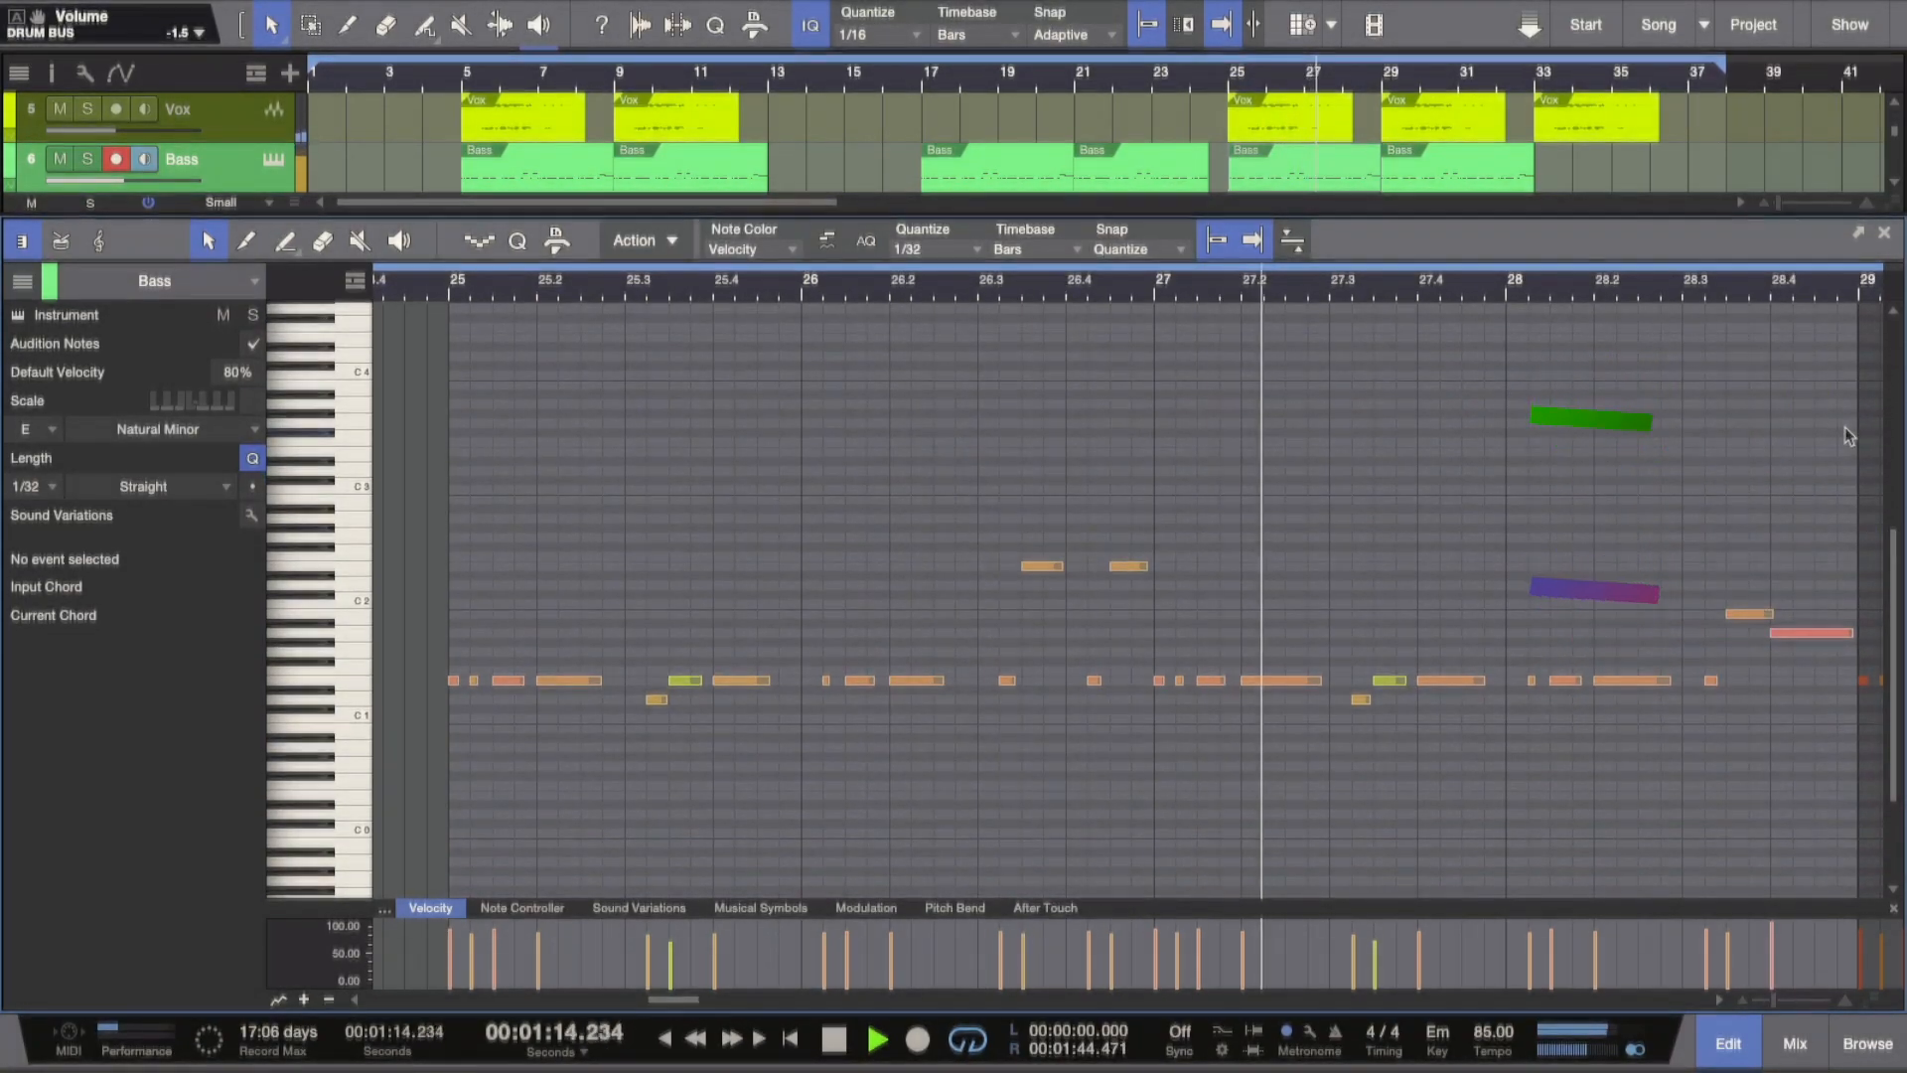
pyautogui.click(1884, 235)
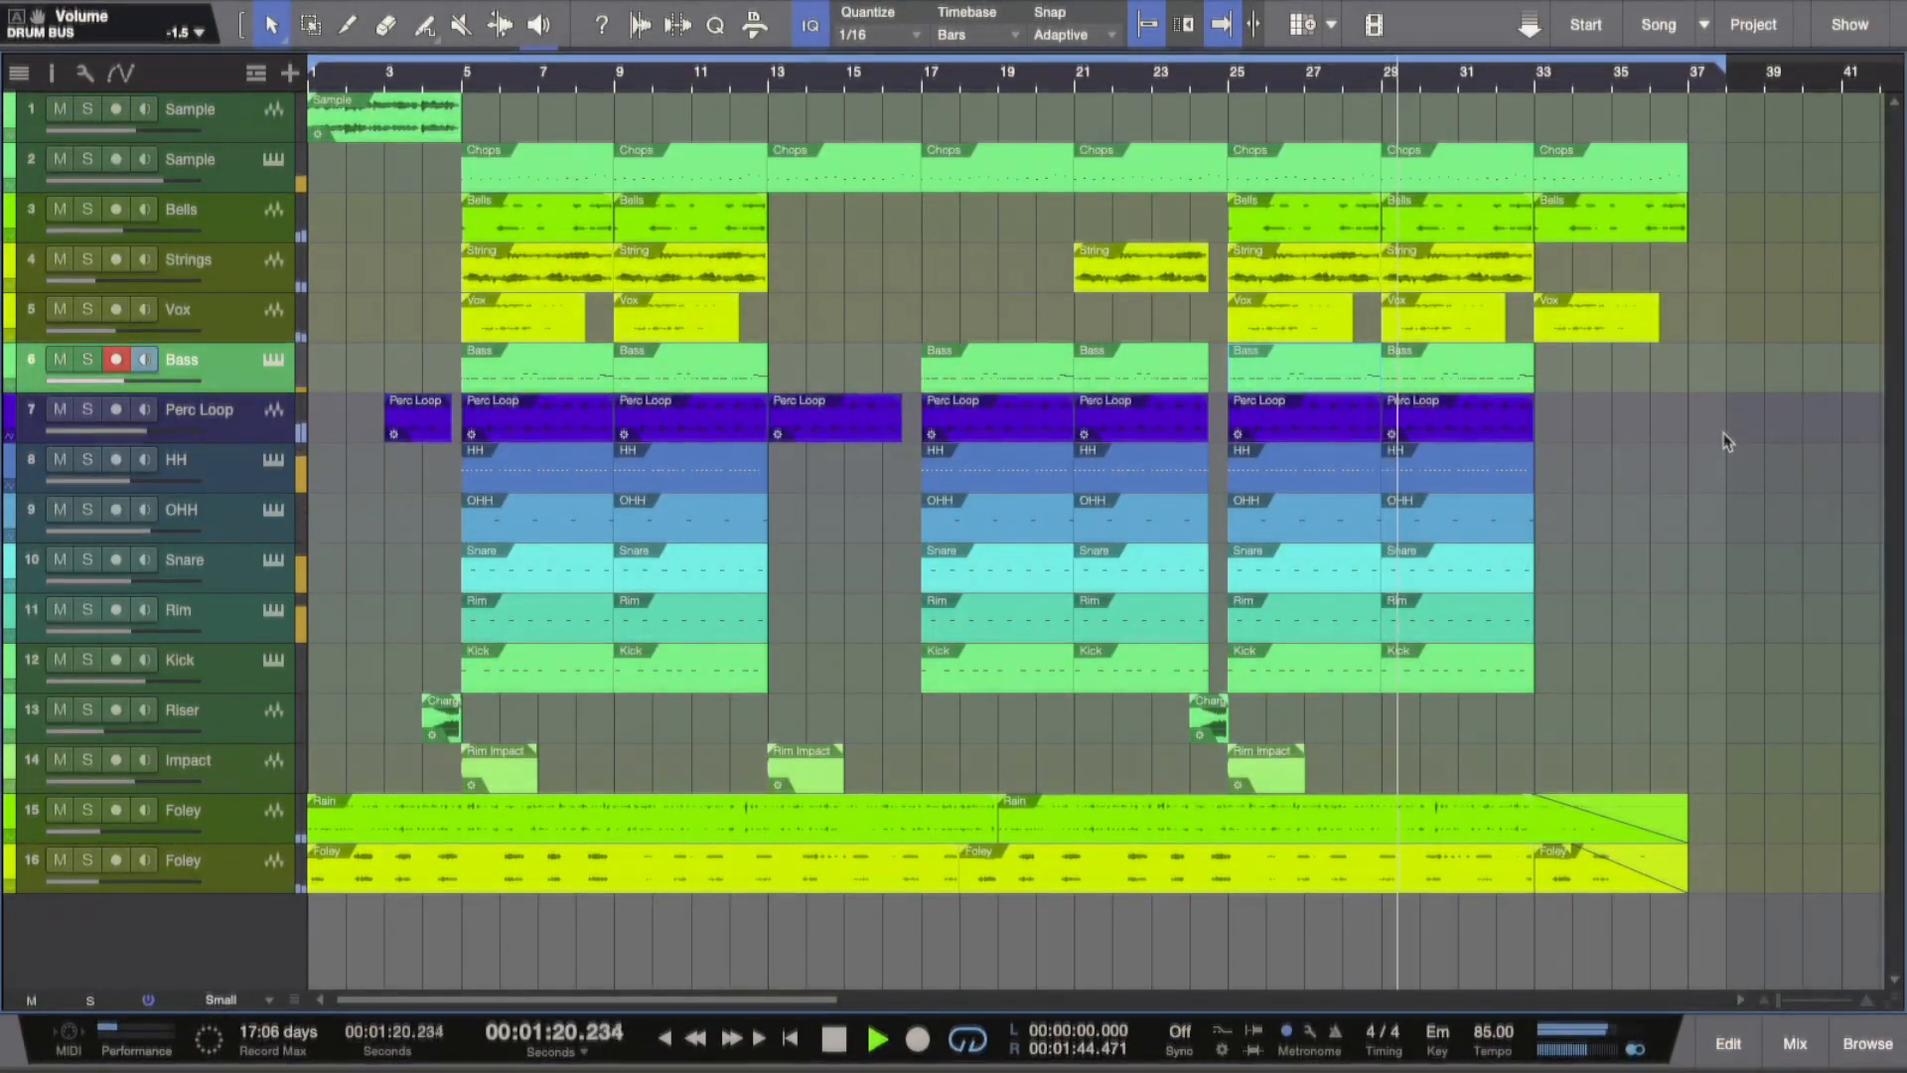